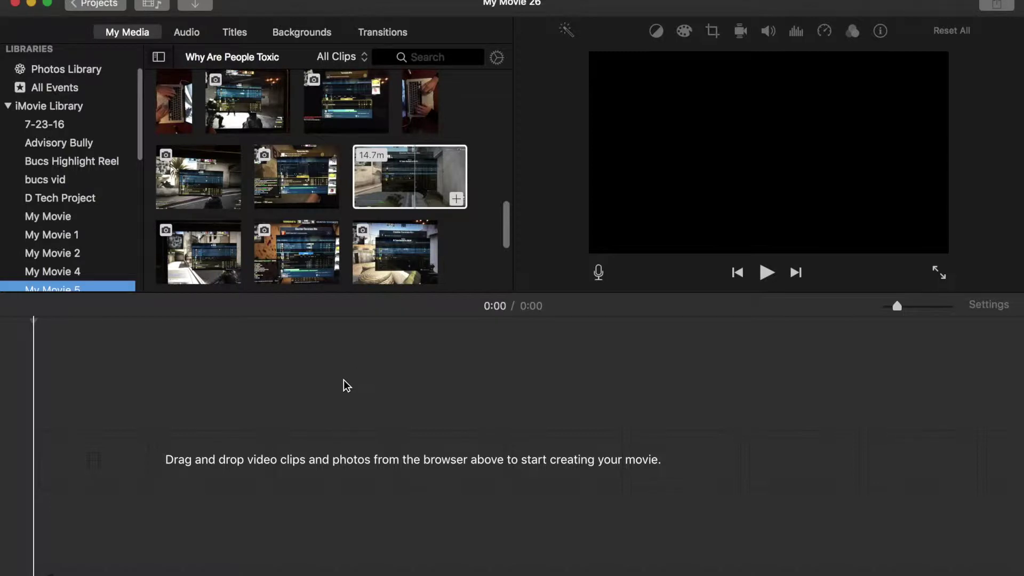
Add the 14.7-minute gameplay clip to the start of the empty timeline and enlarge its display so individual frames can be seen.
left_click(428, 182)
left_click_drag(371, 262, 110, 451)
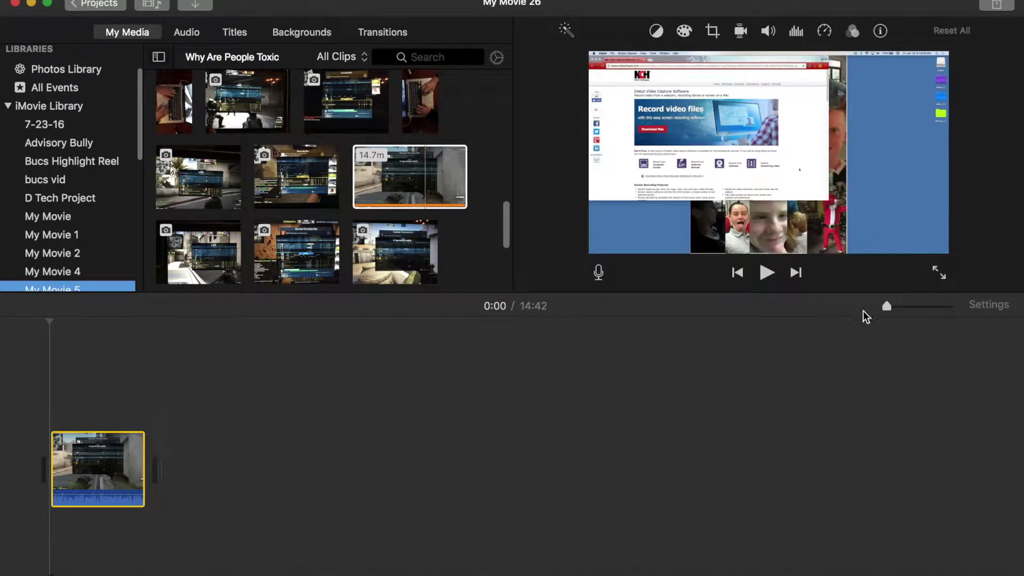
left_click_drag(890, 306, 907, 306)
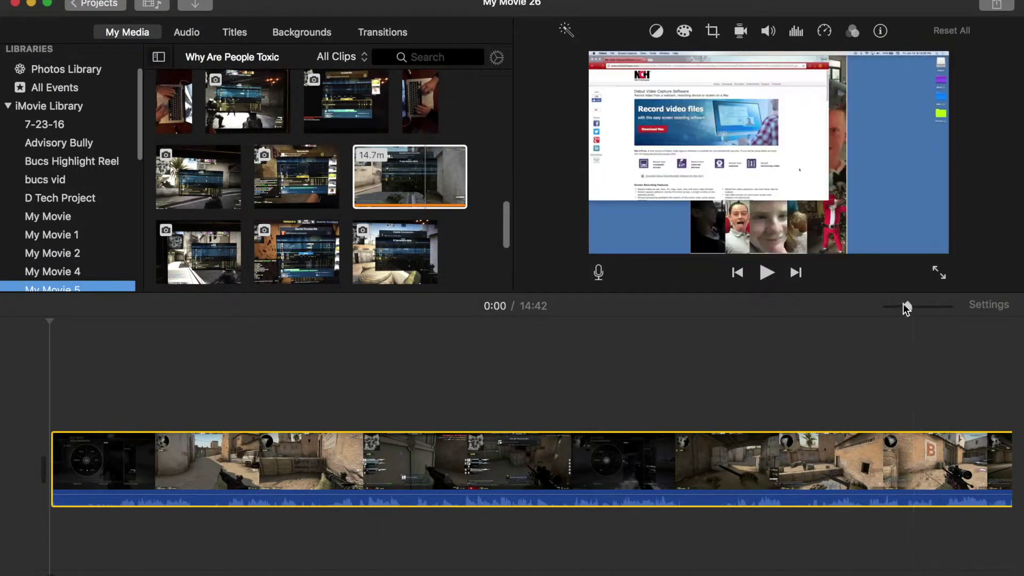
left_click_drag(911, 304, 896, 304)
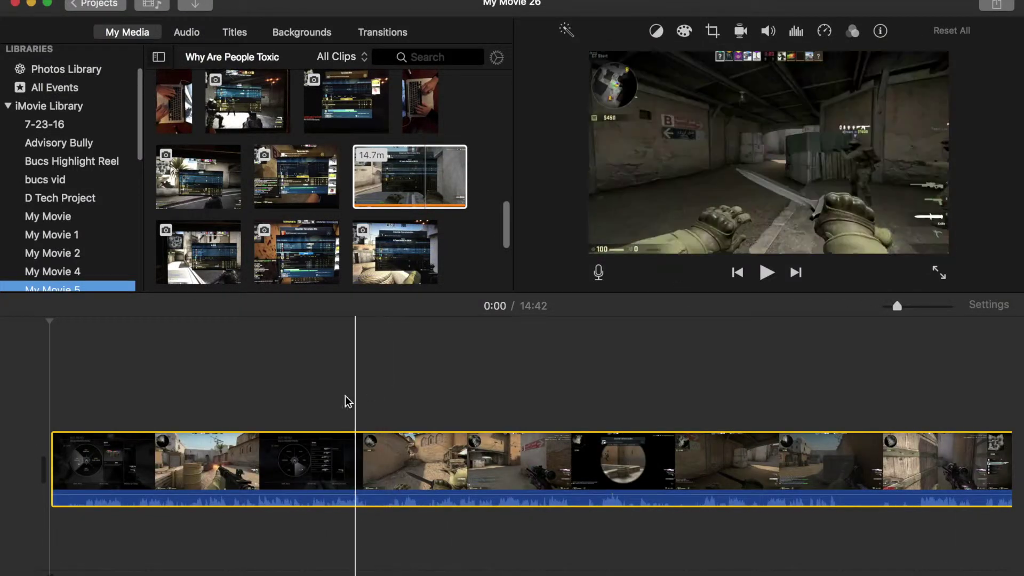
scroll(292, 527, "right", 10)
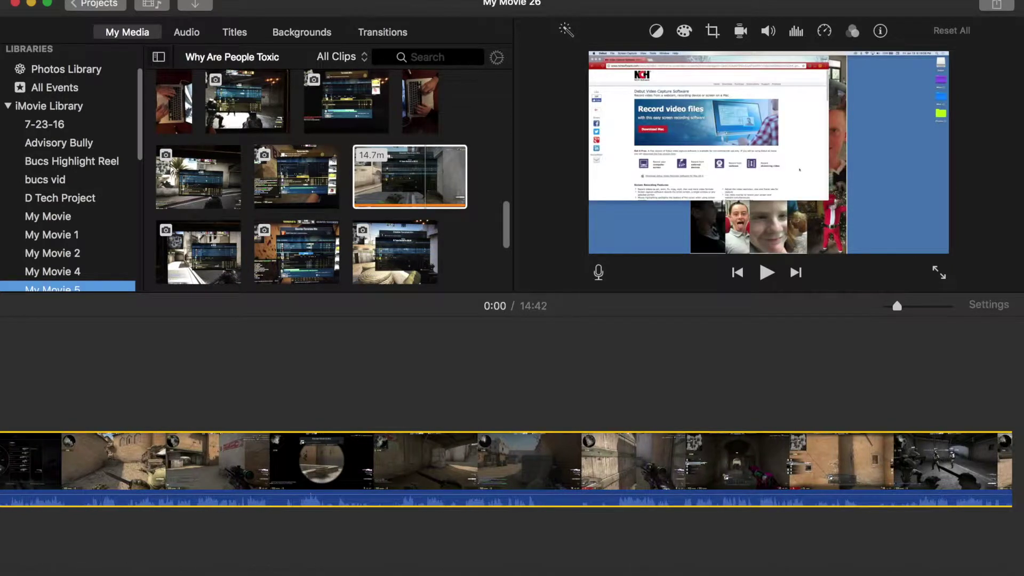
left_click(420, 162)
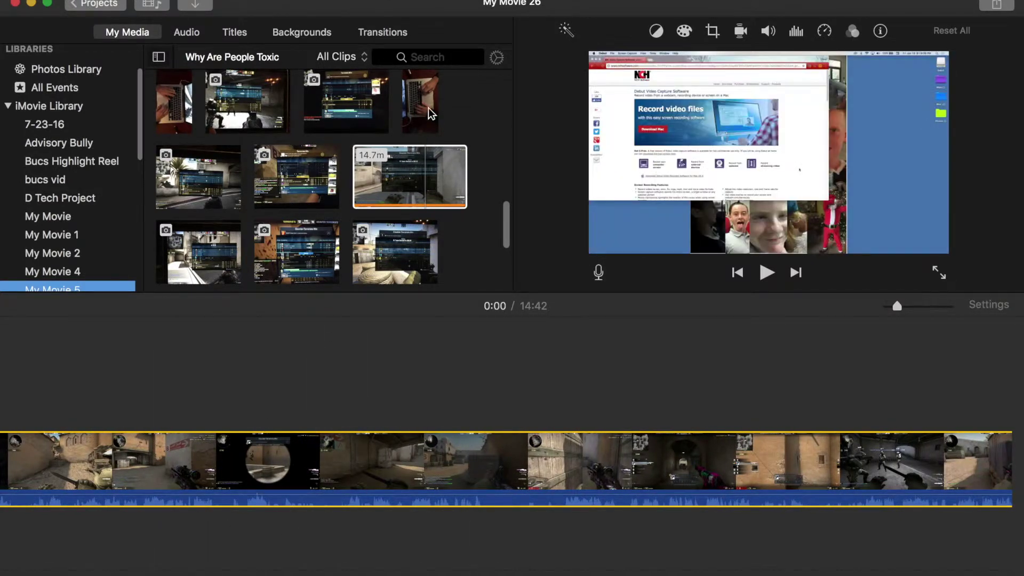
Split the gameplay clip at 1:02 and delete the part before the split.
left_click(322, 453)
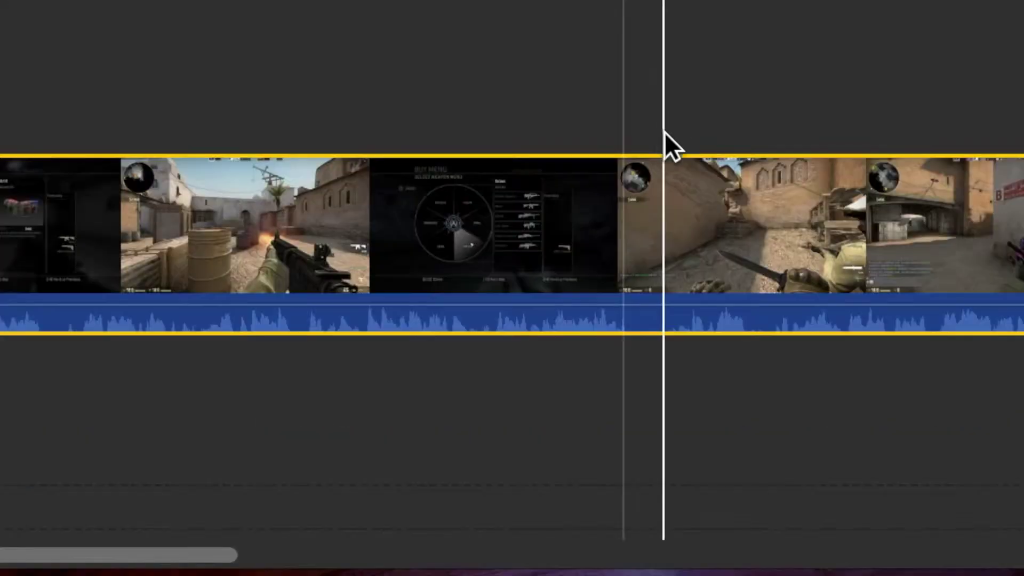
left_click(666, 176)
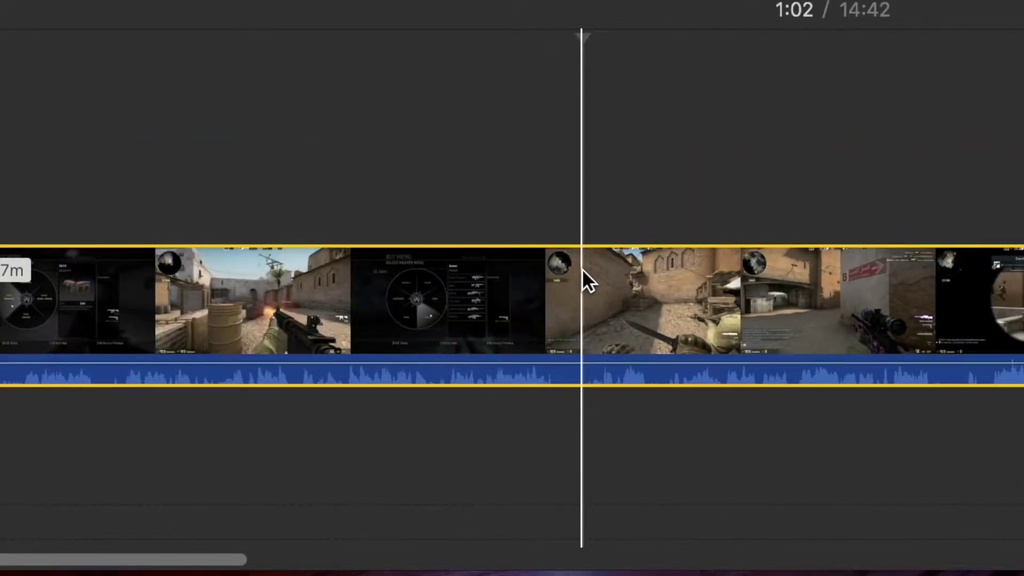
right_click(582, 269)
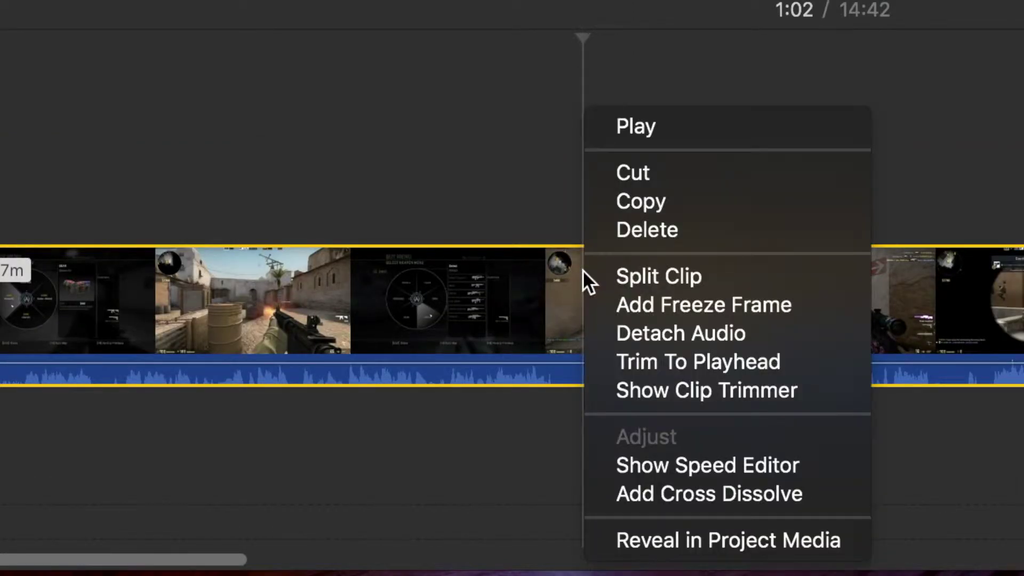
left_click(639, 277)
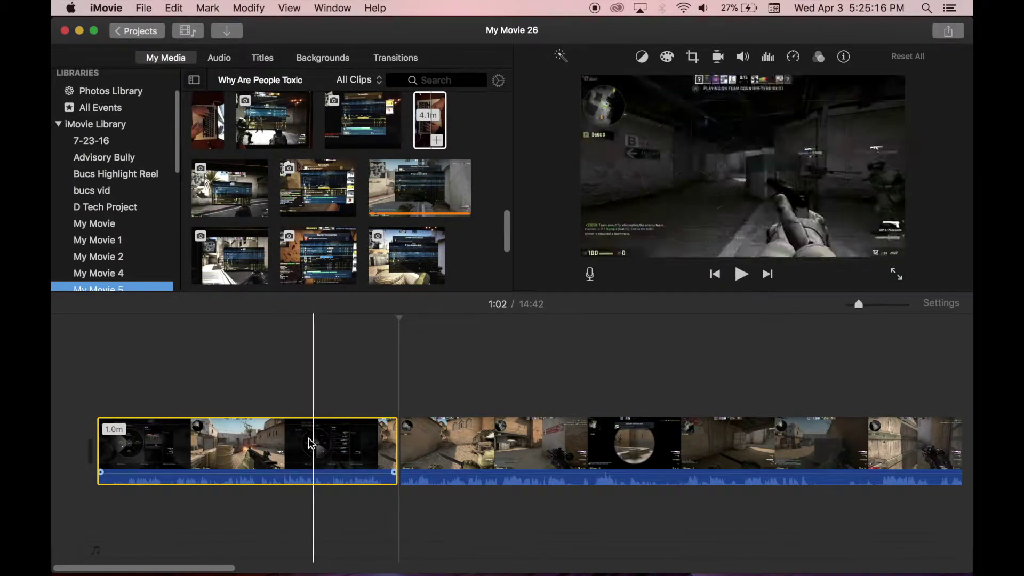
key("Delete")
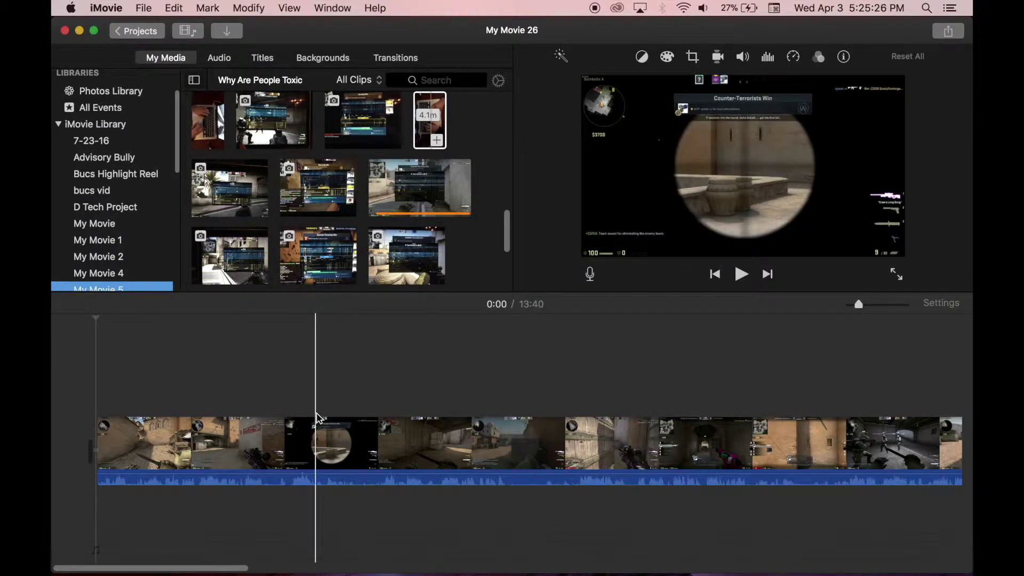
Split the remaining gameplay clip at 0:45 and delete everything after the split.
left_click(317, 422)
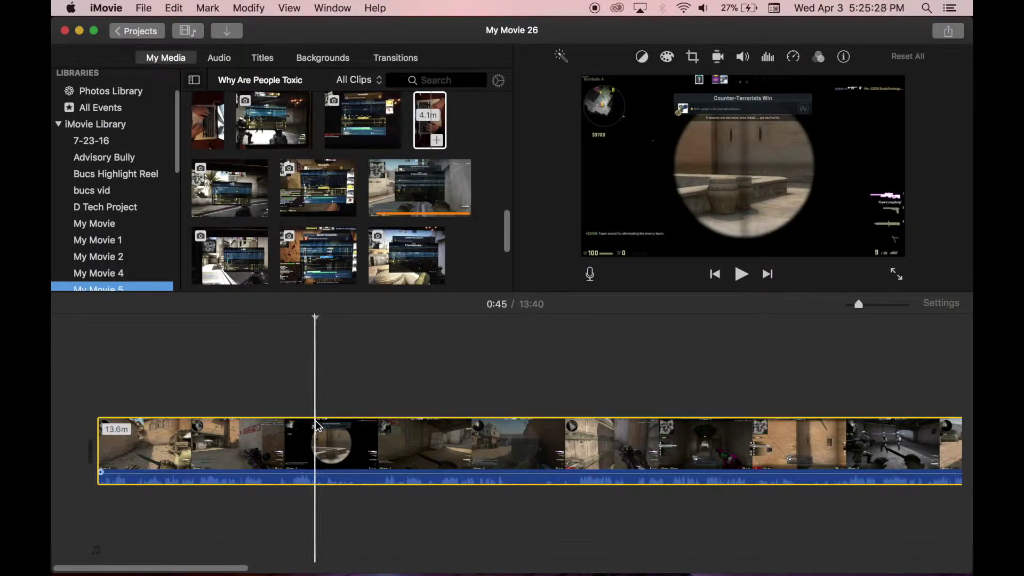
right_click(318, 426)
left_click(350, 431)
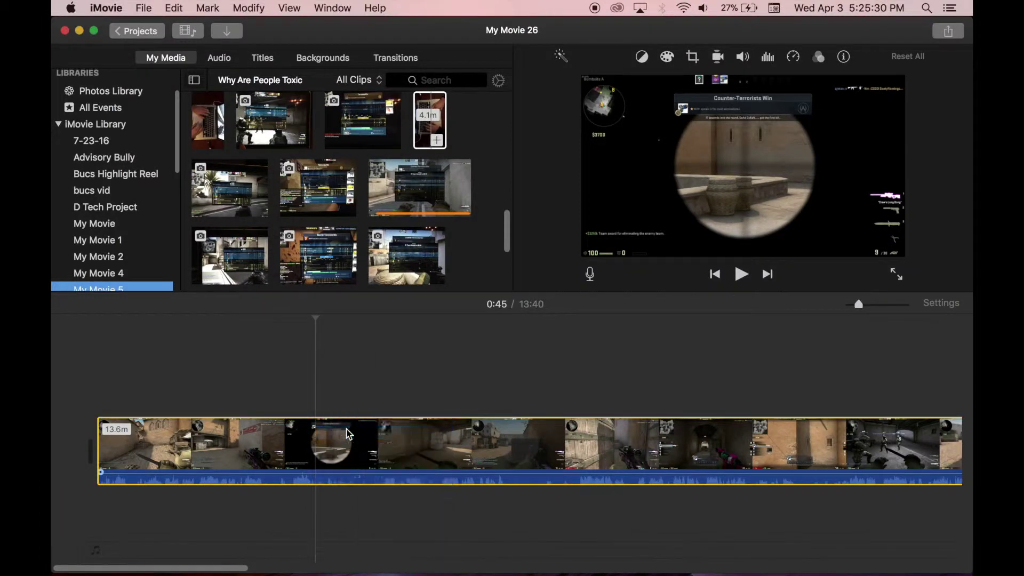
key("Delete")
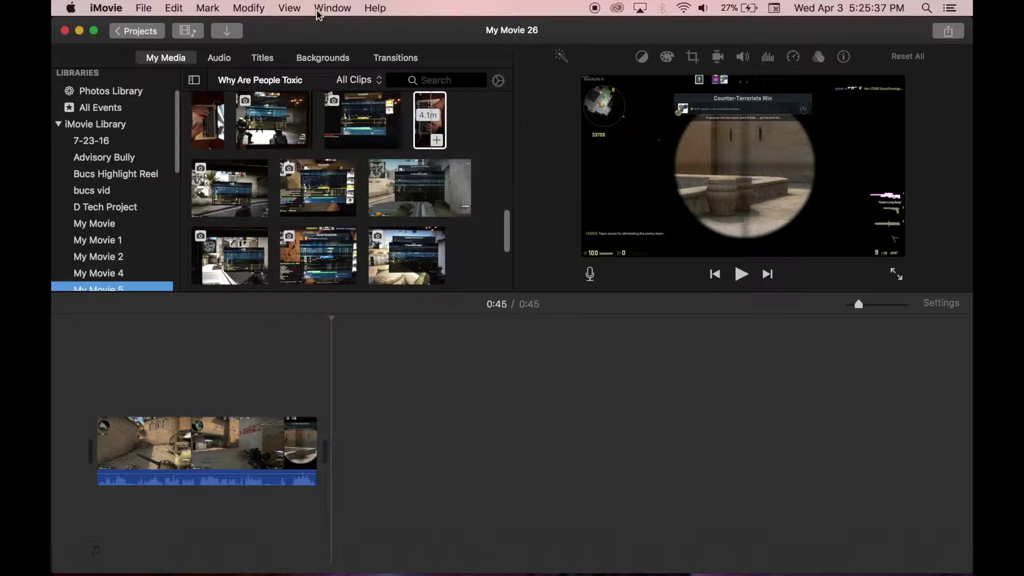
Browse the iTunes songs and place "Amadeus - Legendary Top Shelf Sounds" beneath the gameplay clip, starting at the beginning of the timeline.
left_click(218, 60)
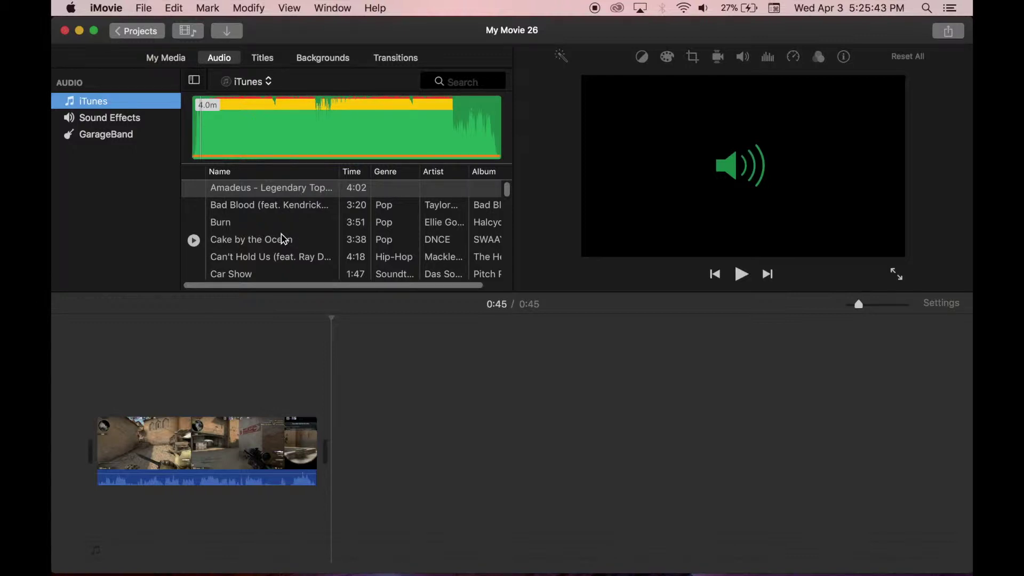
scroll(284, 237, "down", 3)
scroll(457, 229, "down", 3)
scroll(420, 188, "up", 6)
scroll(320, 246, "down", 3)
scroll(251, 254, "up", 3)
scroll(277, 235, "down", 15)
scroll(318, 222, "down", 5)
scroll(317, 221, "up", 20)
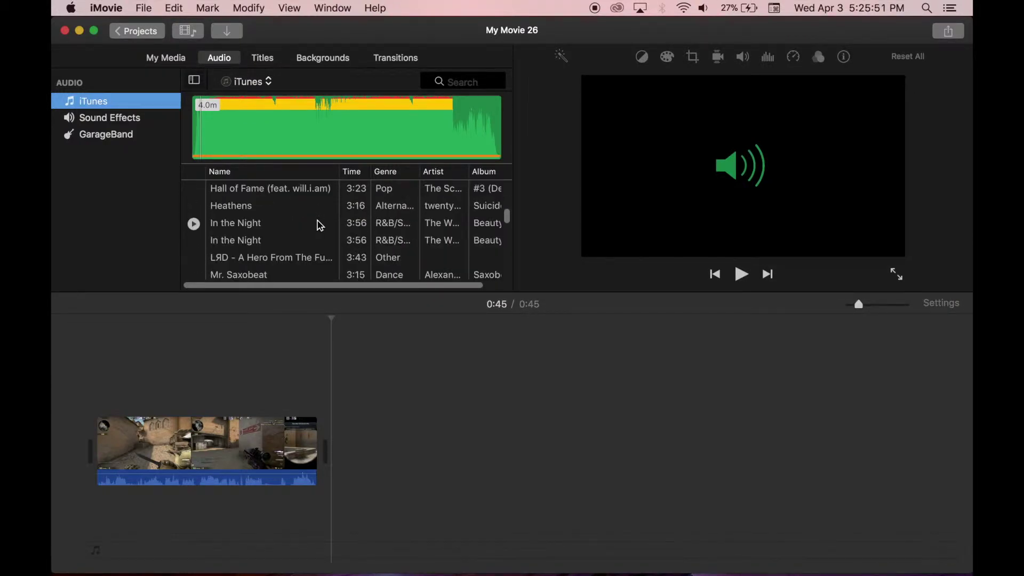
left_click(267, 188)
mouse_move(449, 574)
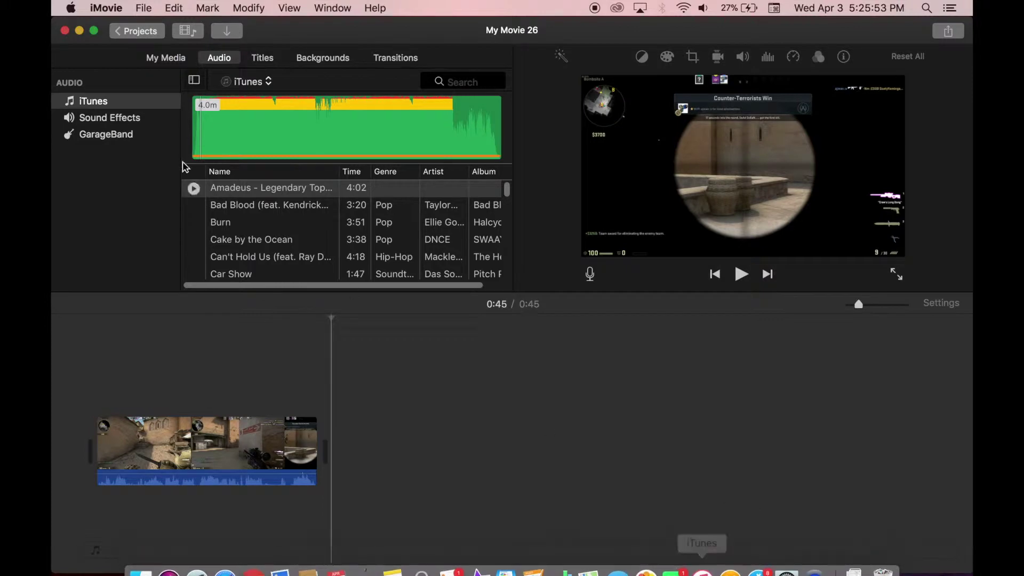
left_click_drag(254, 193, 93, 533)
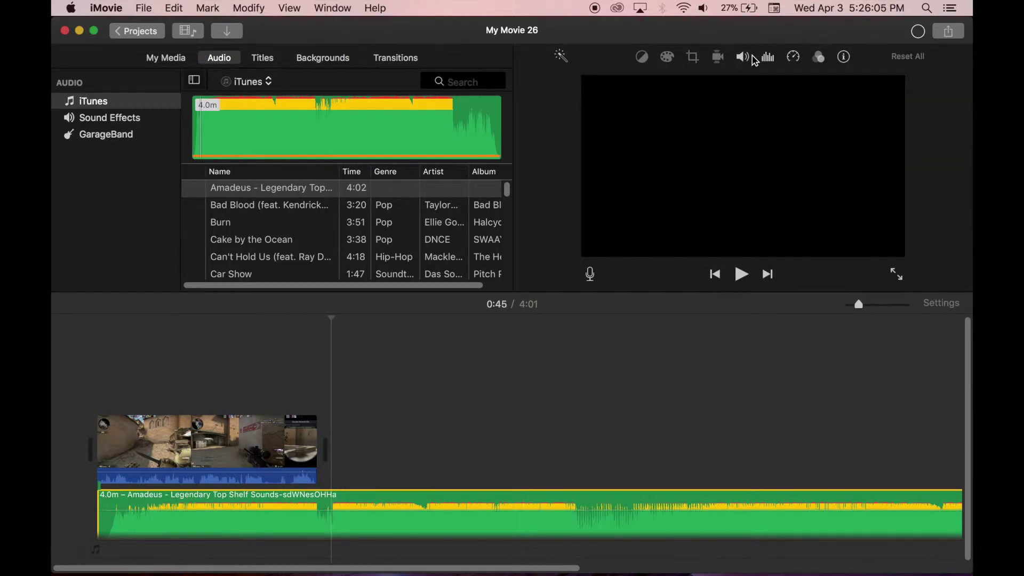
Set the song's volume to 40%, split it where the gameplay clip ends, and delete the excess music.
left_click(742, 65)
mouse_move(668, 85)
left_mouse_down()
mouse_move(628, 86)
mouse_move(650, 81)
left_mouse_up()
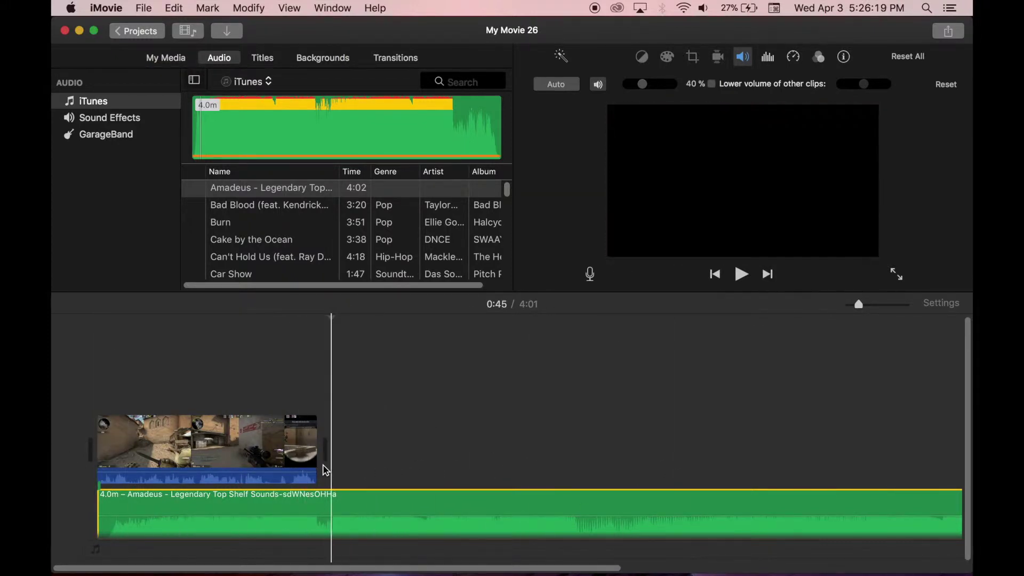
right_click(334, 502)
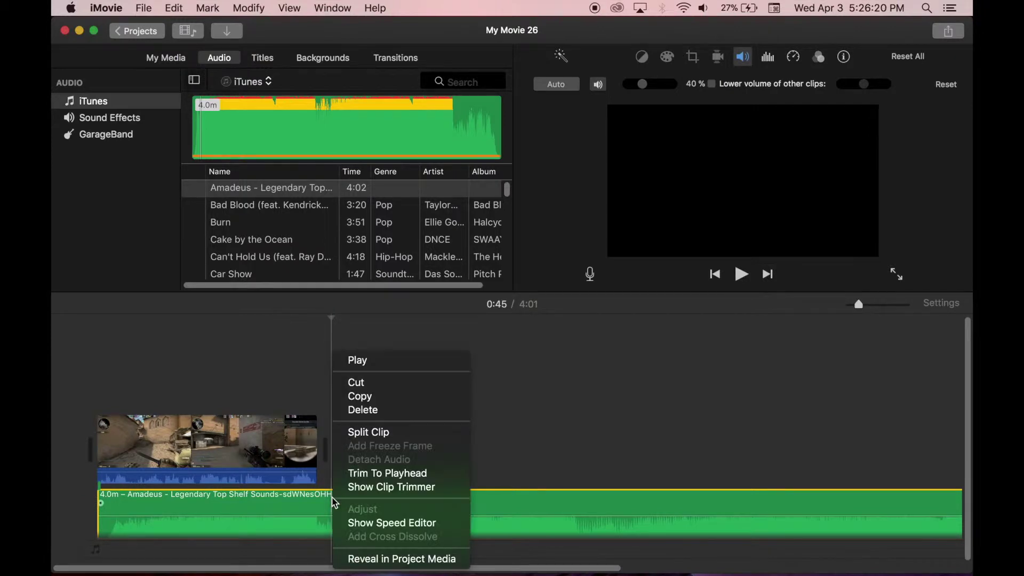
left_click(354, 429)
left_click(401, 505)
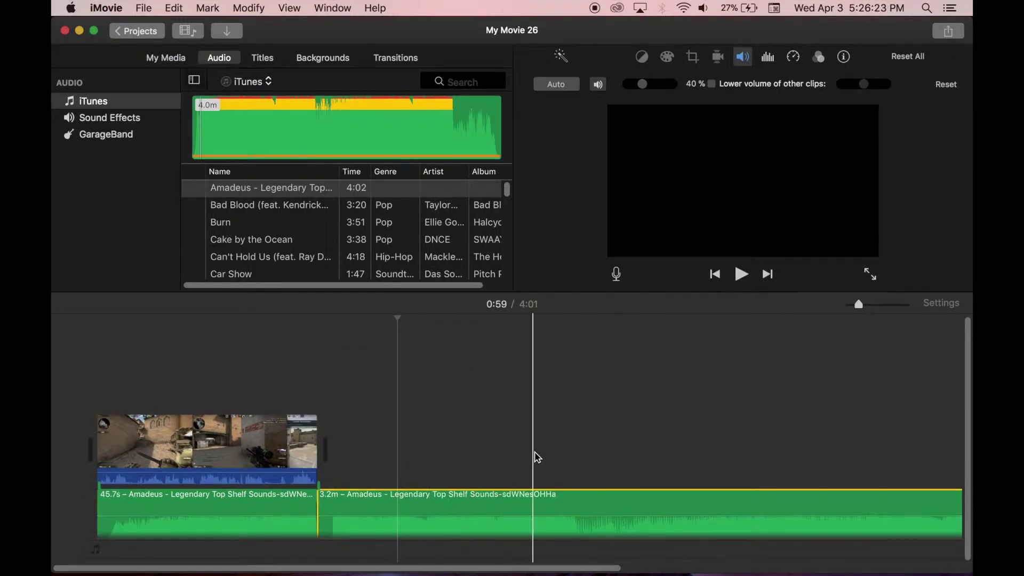
key("Delete")
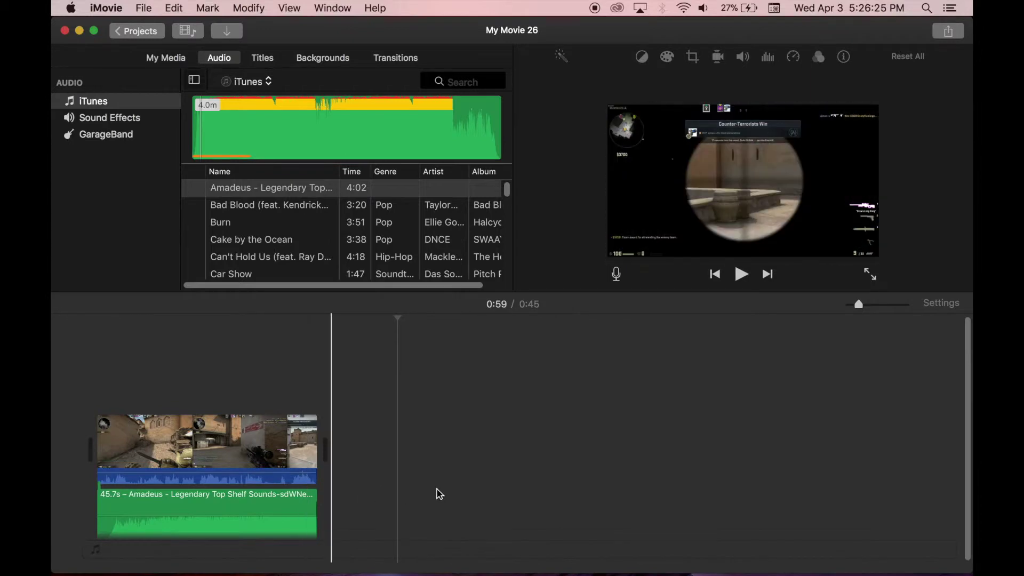
Record a voiceover of about 27 seconds from the start of the timeline.
left_click_drag(859, 304, 876, 303)
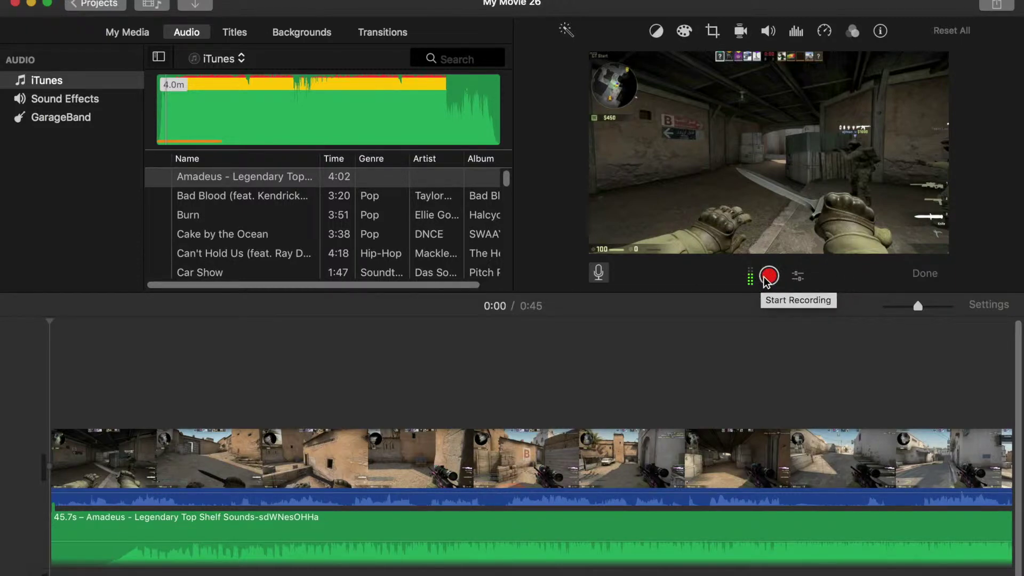
left_click(768, 276)
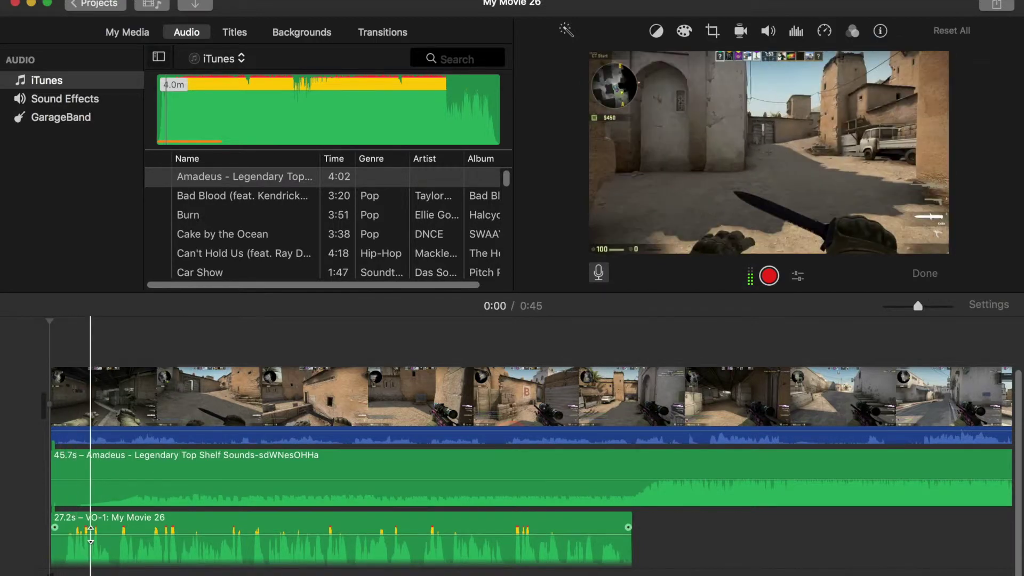
Try the voiceover clip at 400% volume and return it to 100%.
left_click(104, 522)
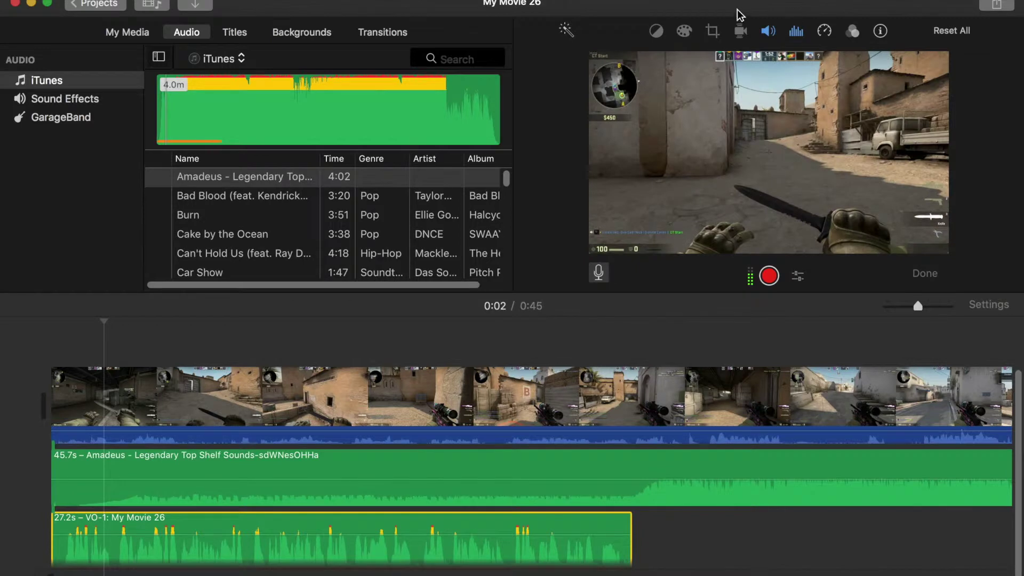
left_click(767, 33)
left_click_drag(684, 63, 732, 52)
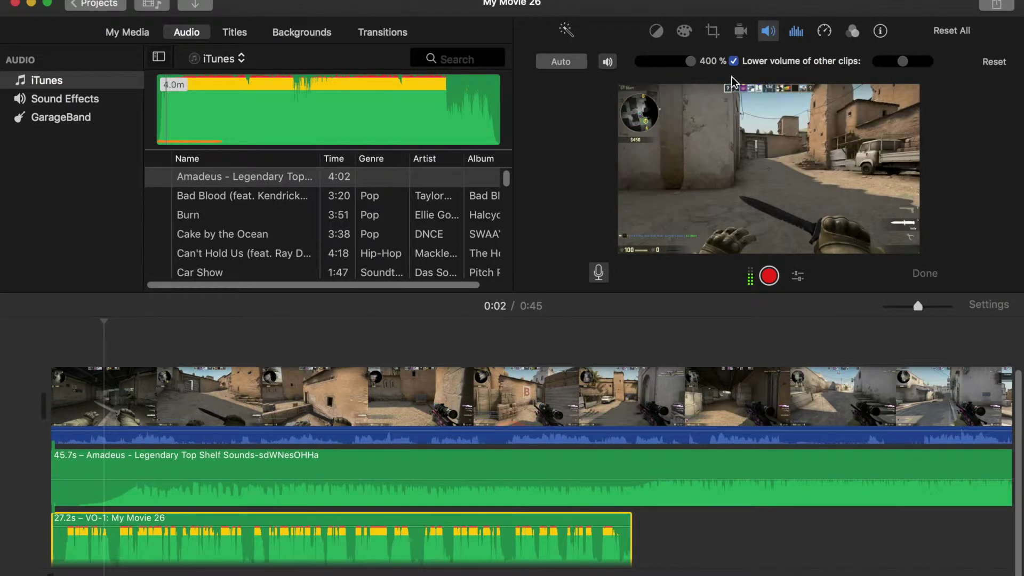
left_click_drag(686, 62, 681, 63)
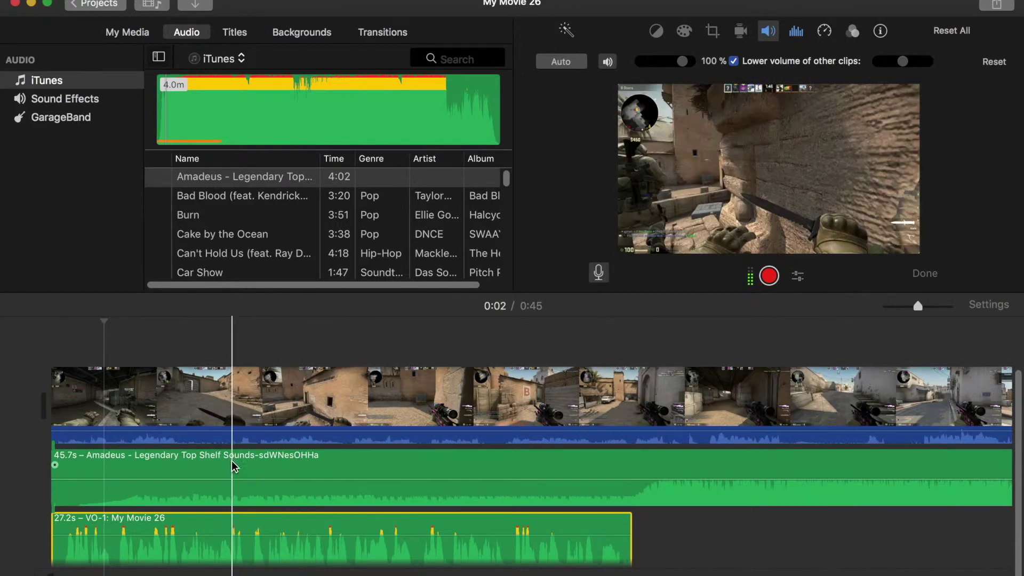
Silence the gameplay clip's own audio in the timeline.
left_click(124, 402)
scroll(124, 403, "up", 3)
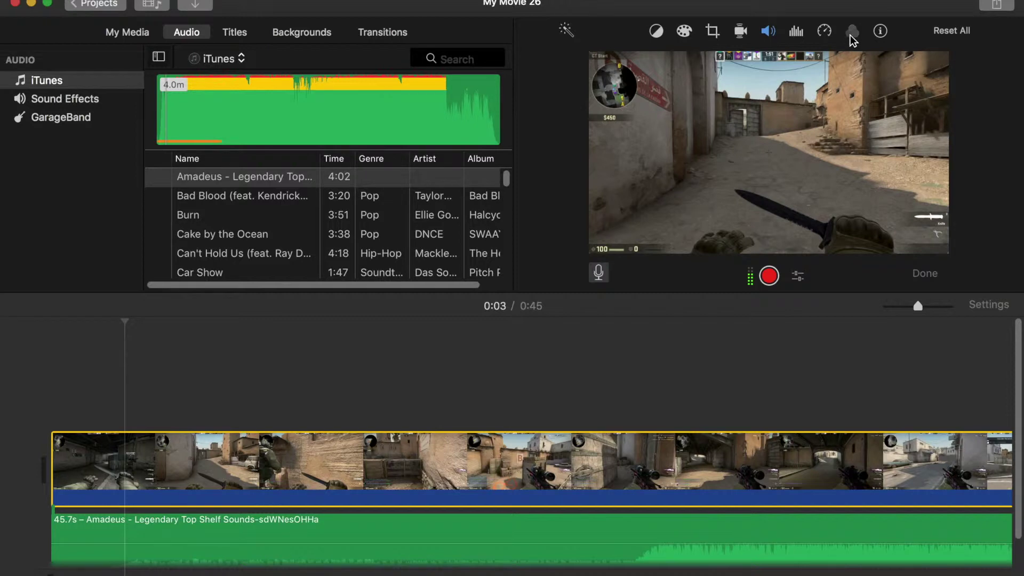
Try the Blast clip filter on the gameplay clip.
left_click(850, 32)
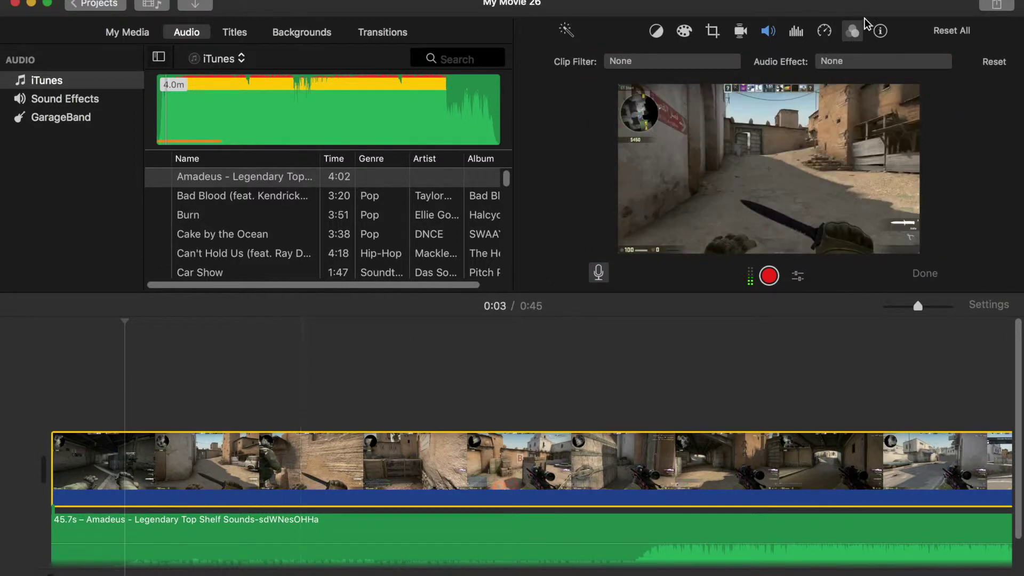
left_click(670, 65)
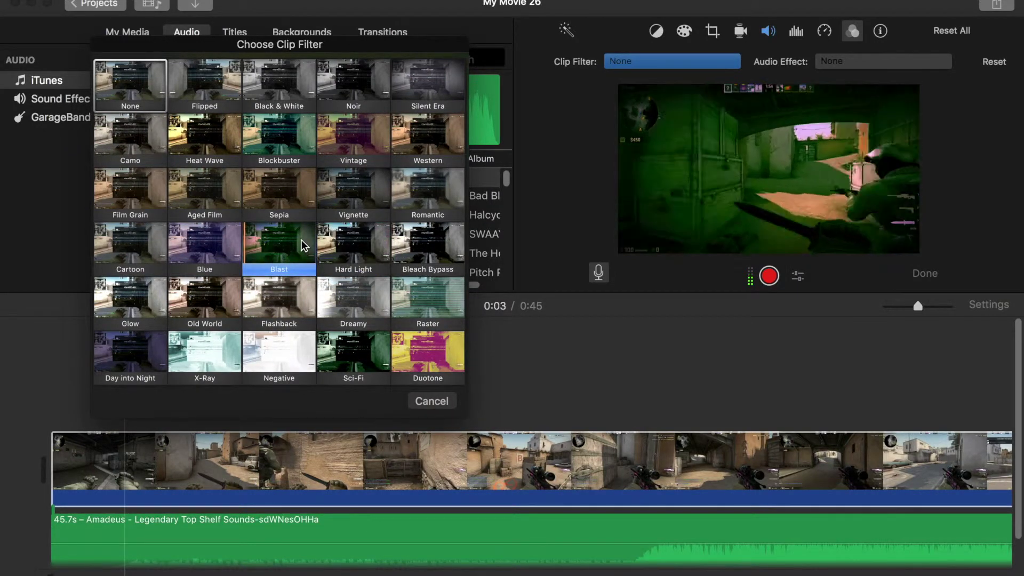
left_click(300, 239)
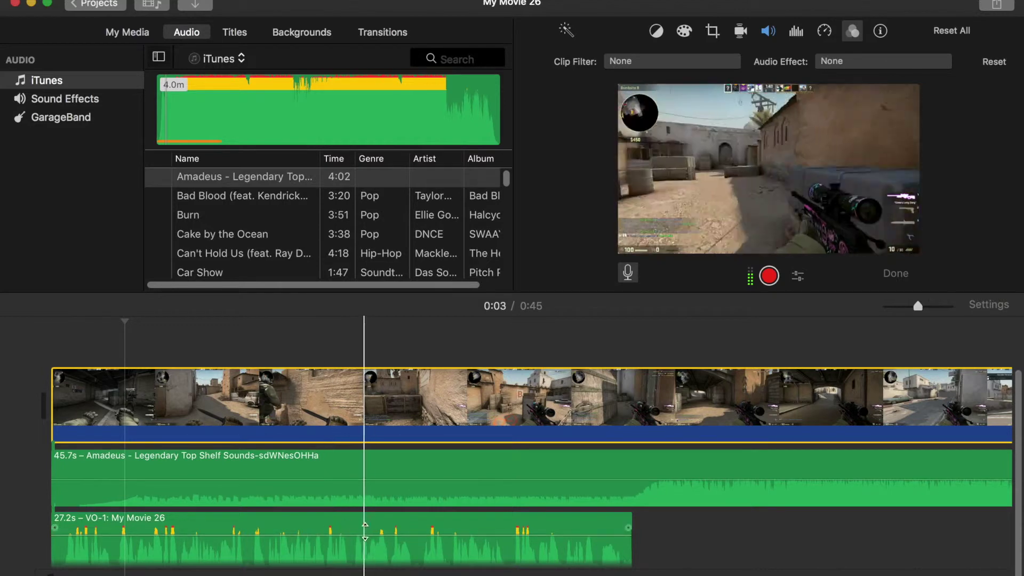
Review the audio effects offered for the voiceover clip without applying any of them.
left_click(363, 521)
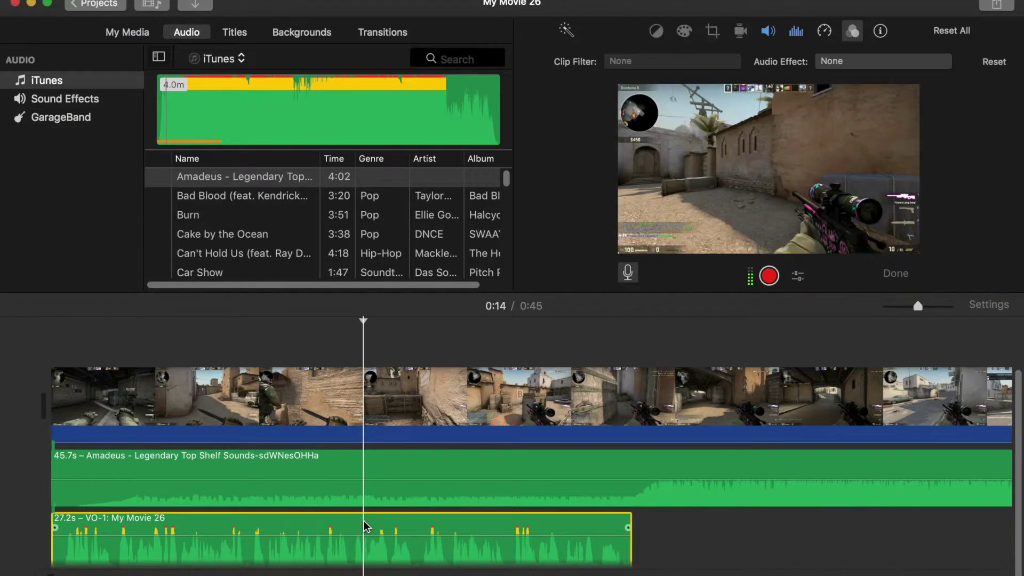
left_click(836, 63)
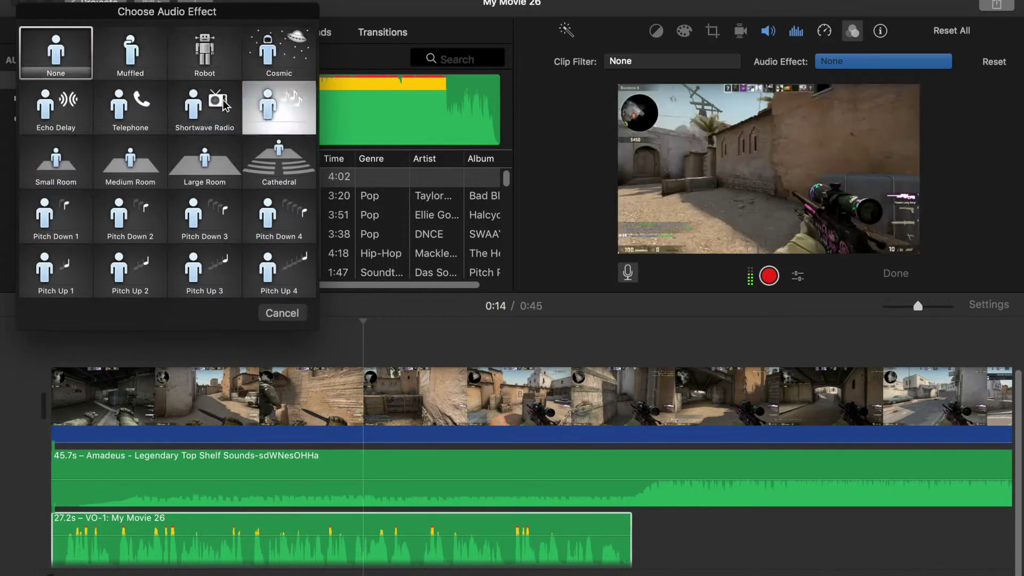
left_click(283, 313)
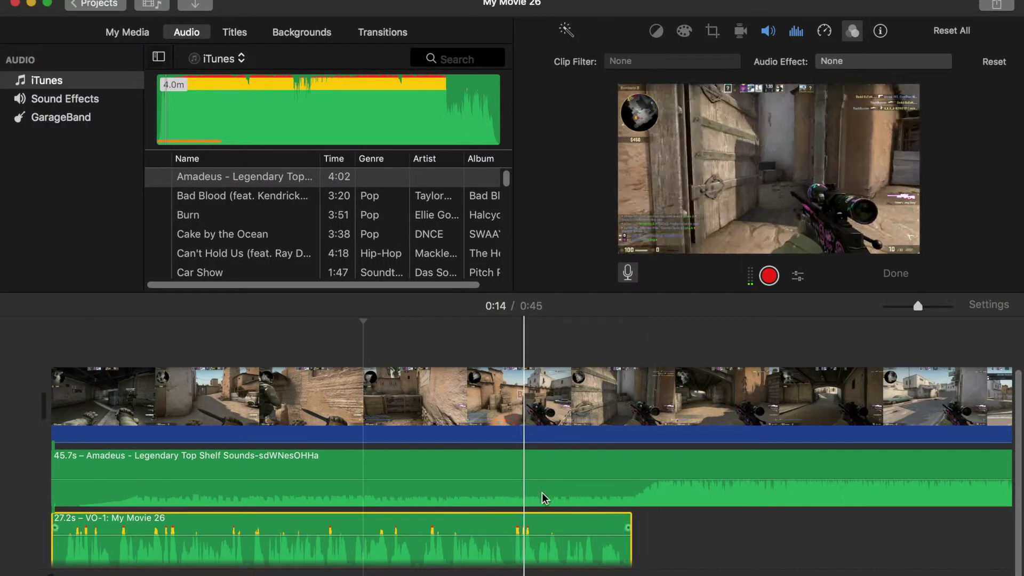
Browse the title styles available for the movie, from the basic ones to the decorative ones.
left_click(485, 374)
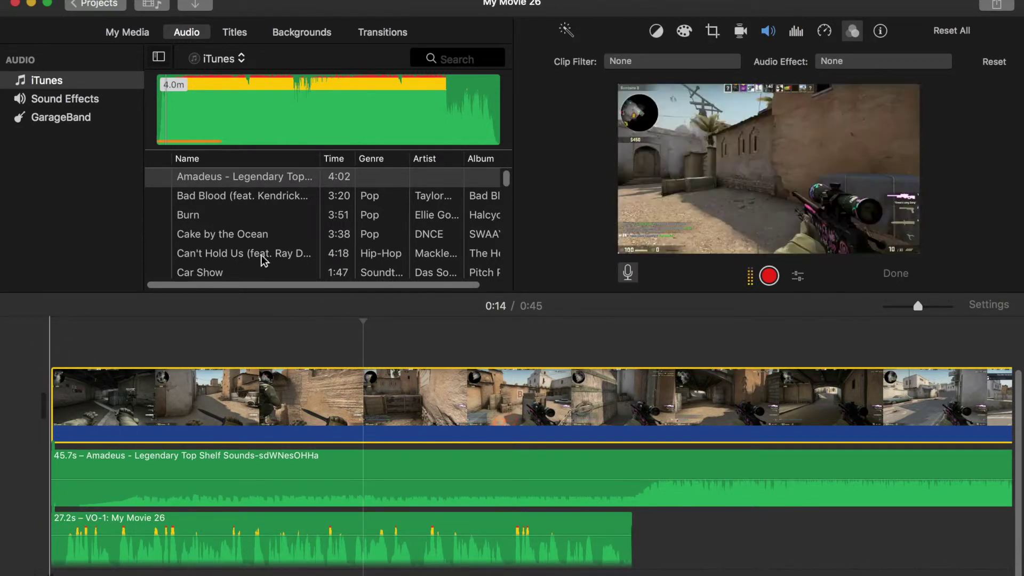
left_click(235, 34)
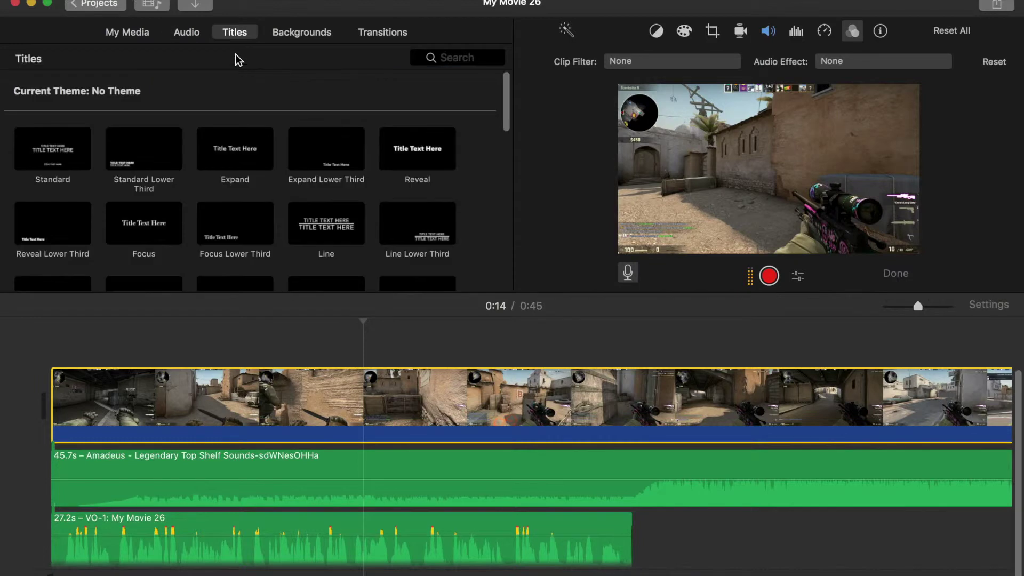
scroll(170, 205, "down", 10)
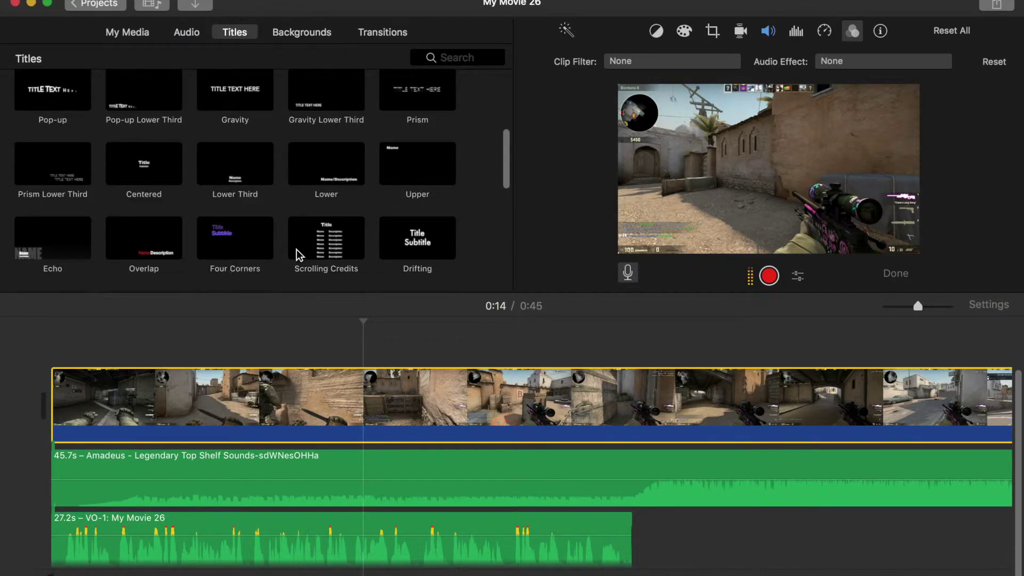
scroll(337, 229, "down", 5)
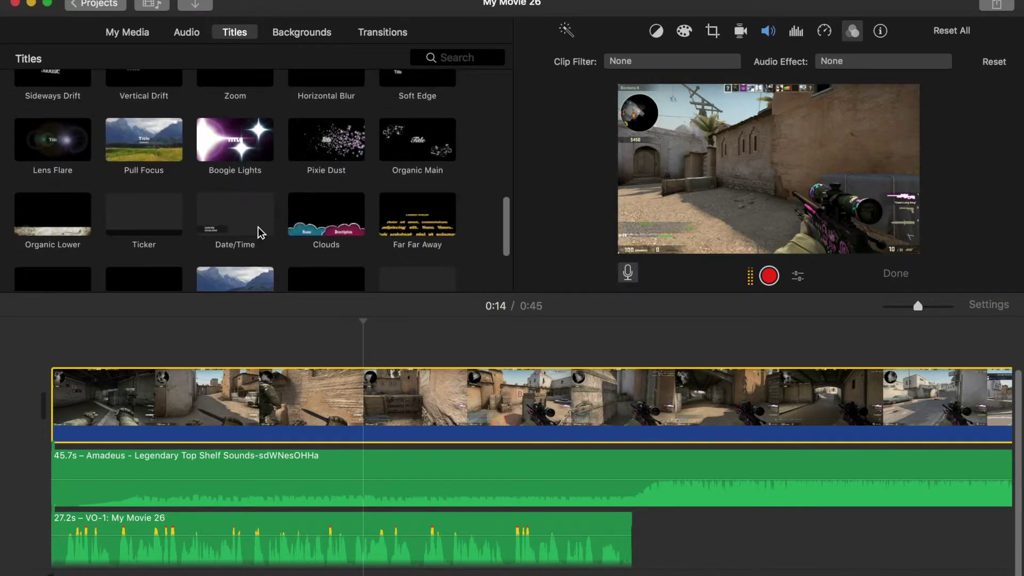
scroll(342, 236, "down", 2)
scroll(343, 236, "up", 7)
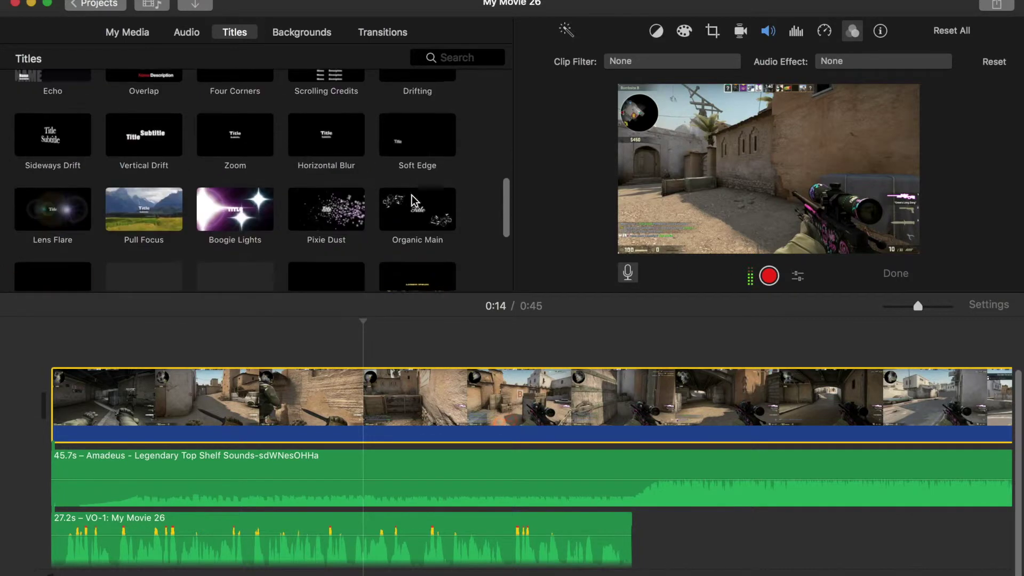
scroll(470, 187, "up", 3)
scroll(402, 166, "up", 1)
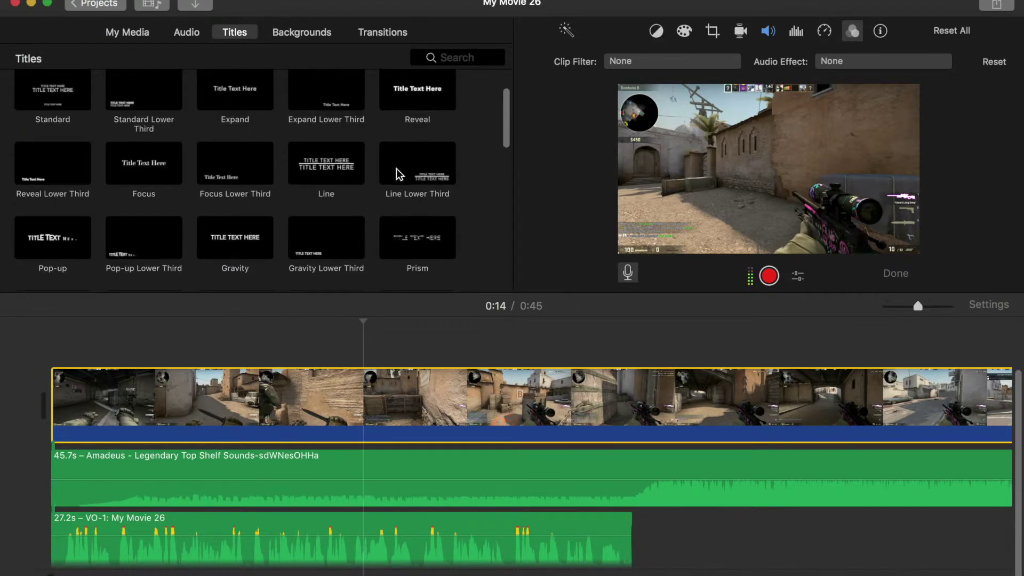
Insert a Line title before the gameplay clip, with SPEECH ASSIGNMENT on the upper line and the author's name on the lower line.
left_click_drag(337, 164, 54, 409)
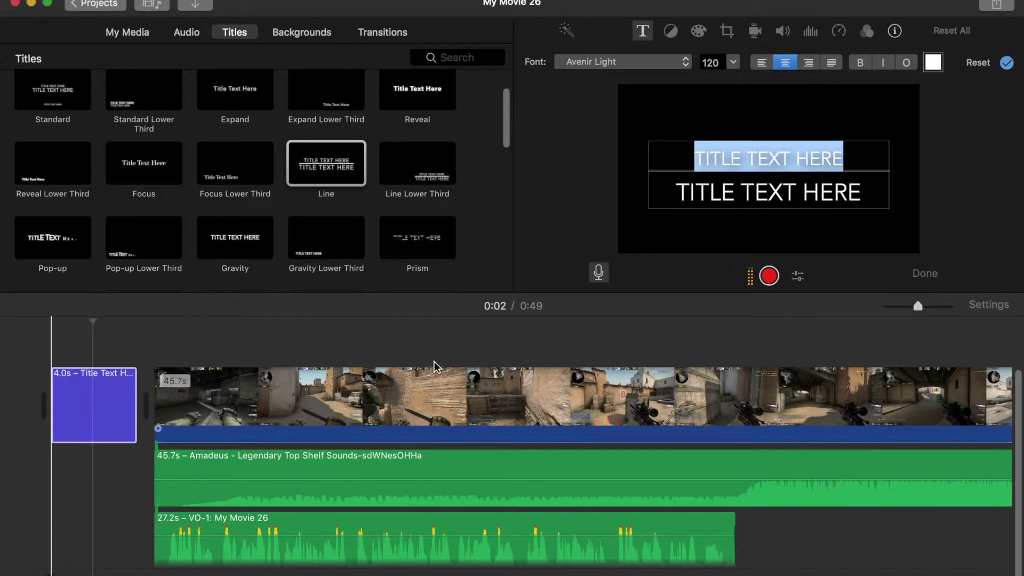
left_click(92, 376)
left_click(81, 345)
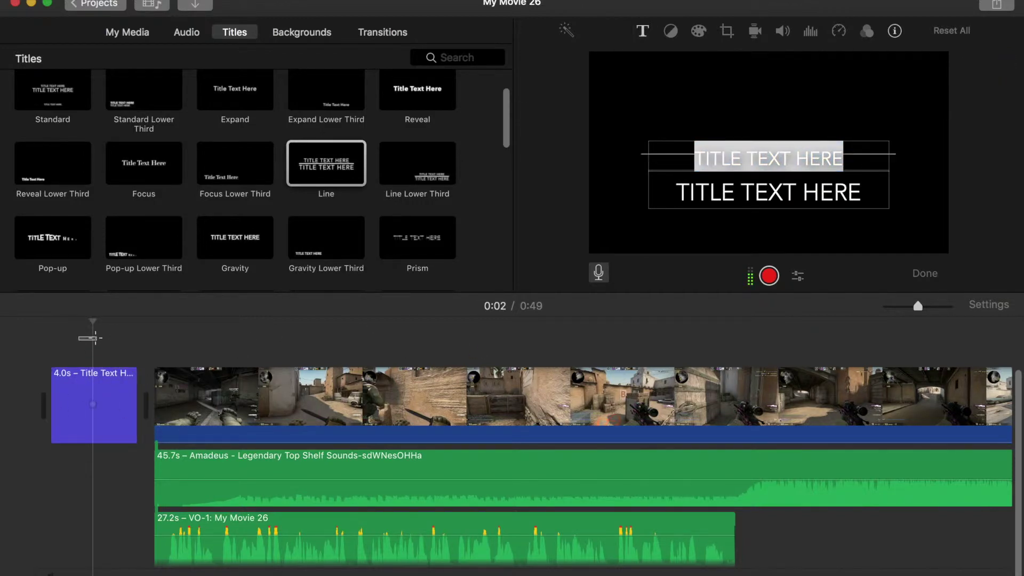
double_click(759, 144)
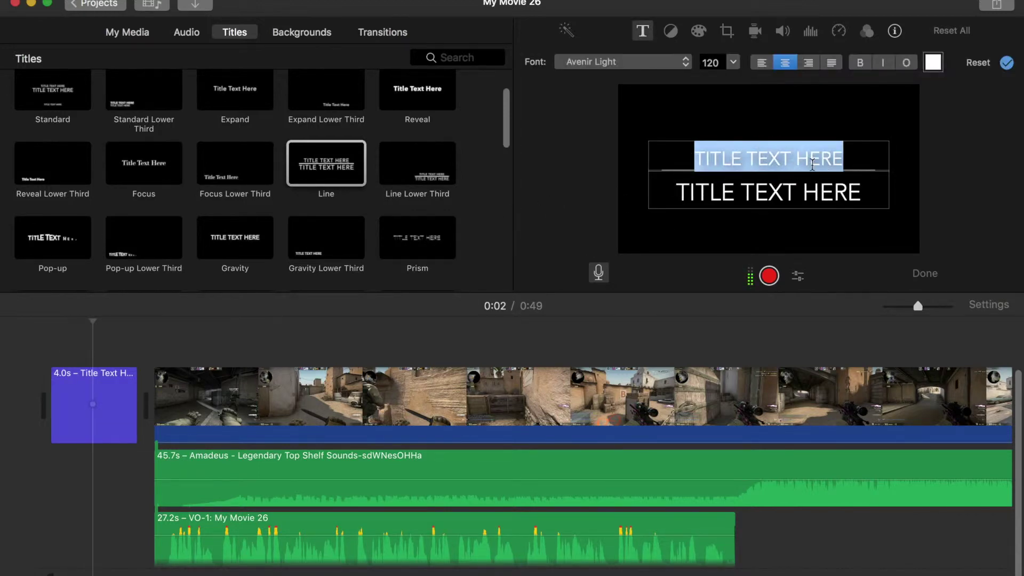
type("SPEECH AS")
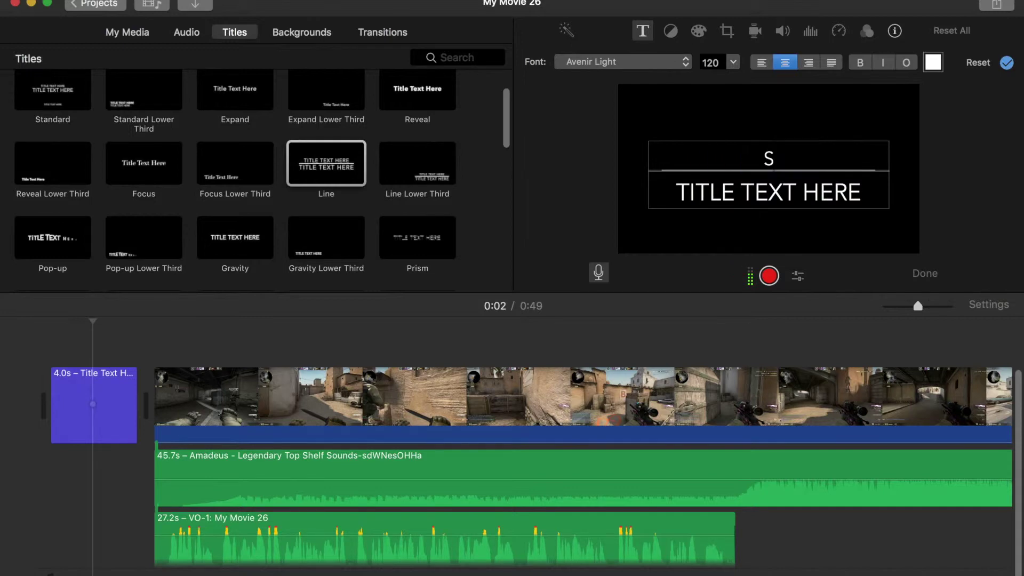
type("S")
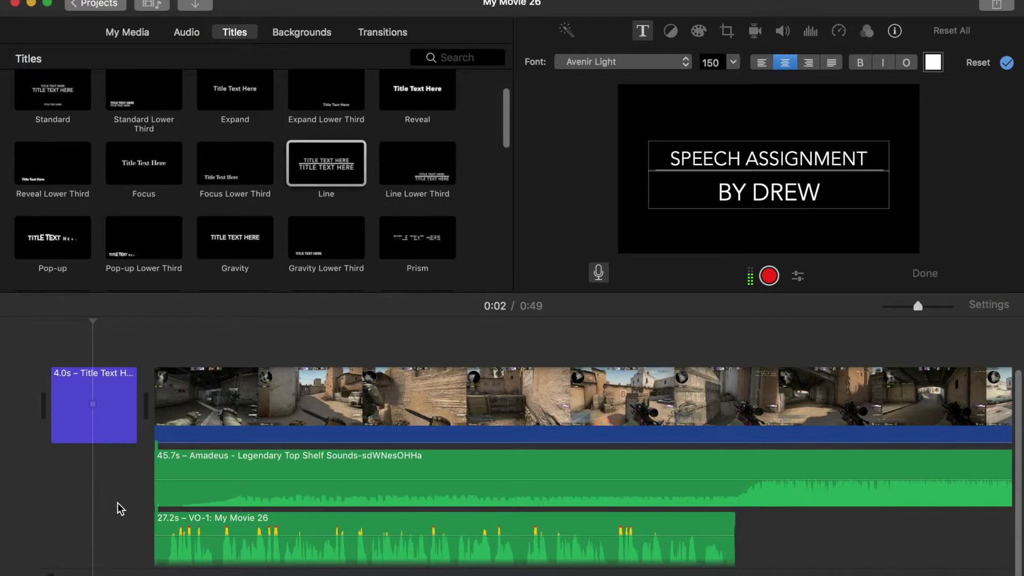
Delete the standalone Line title from the start of the timeline.
left_click(84, 377)
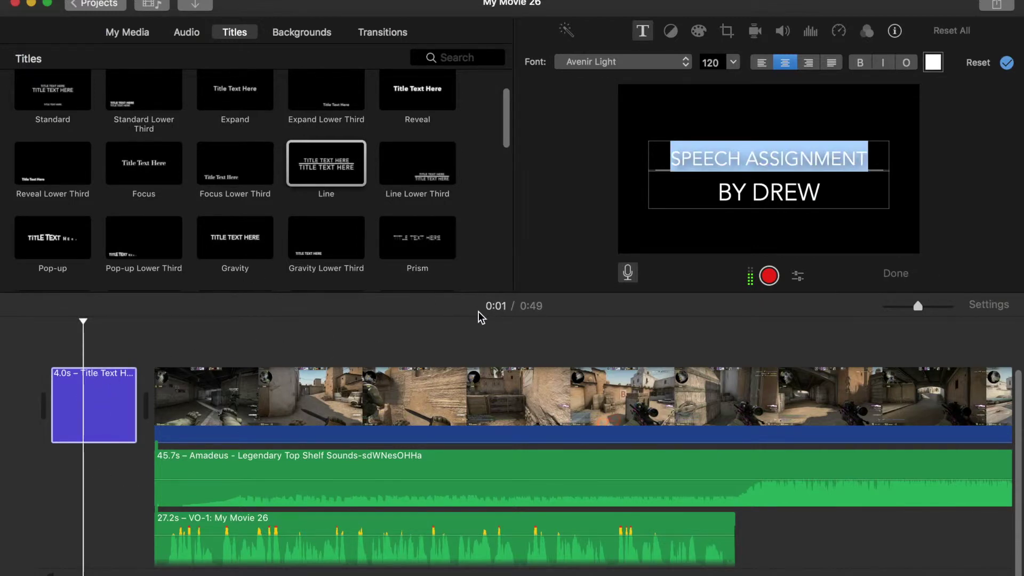
key("BackSpace")
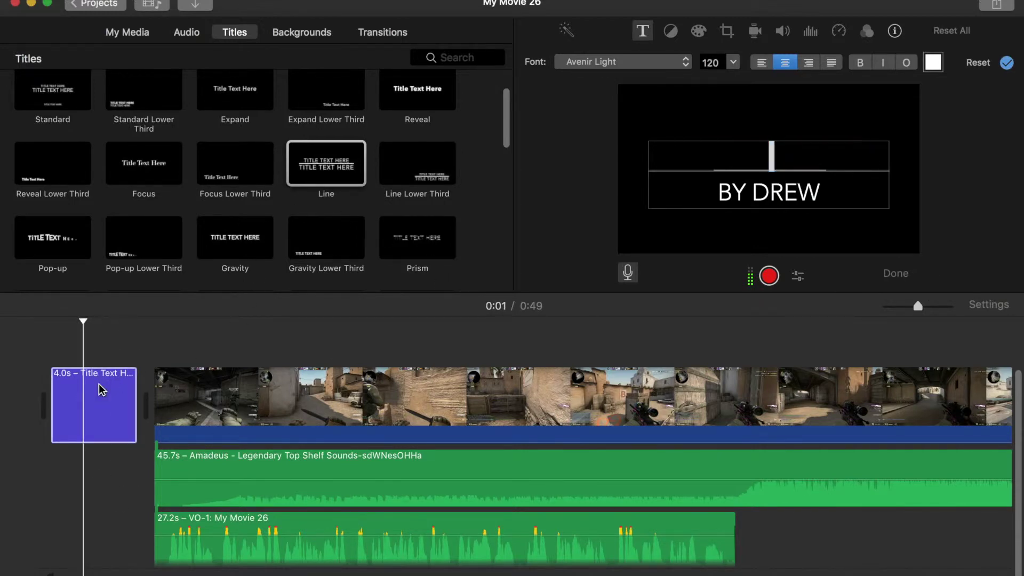
left_click(95, 413)
key("Delete")
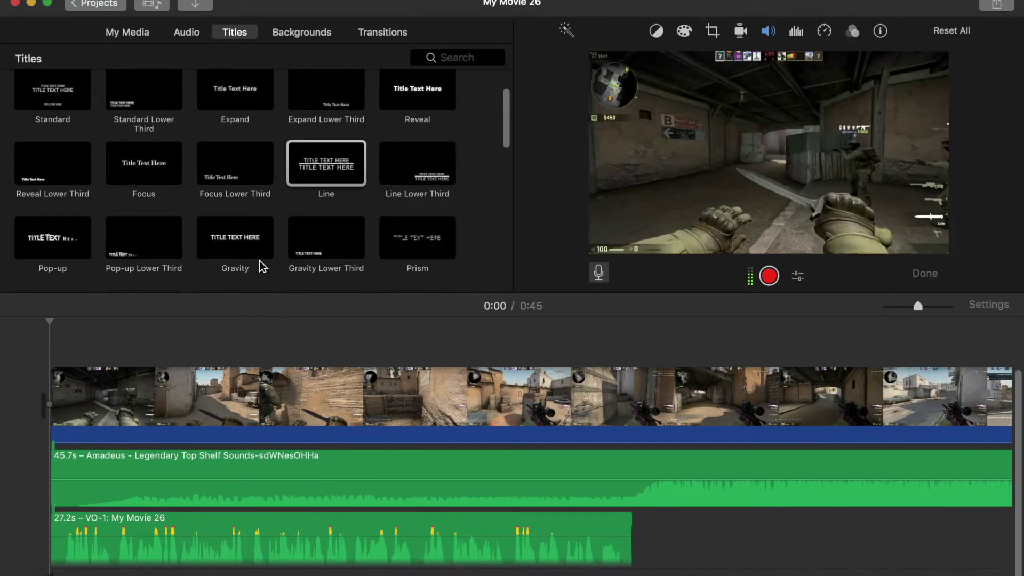
Try a Gravity Lower Third title over the start of the gameplay clip with the text LEAVE A LIKE.
left_click_drag(351, 234, 39, 356)
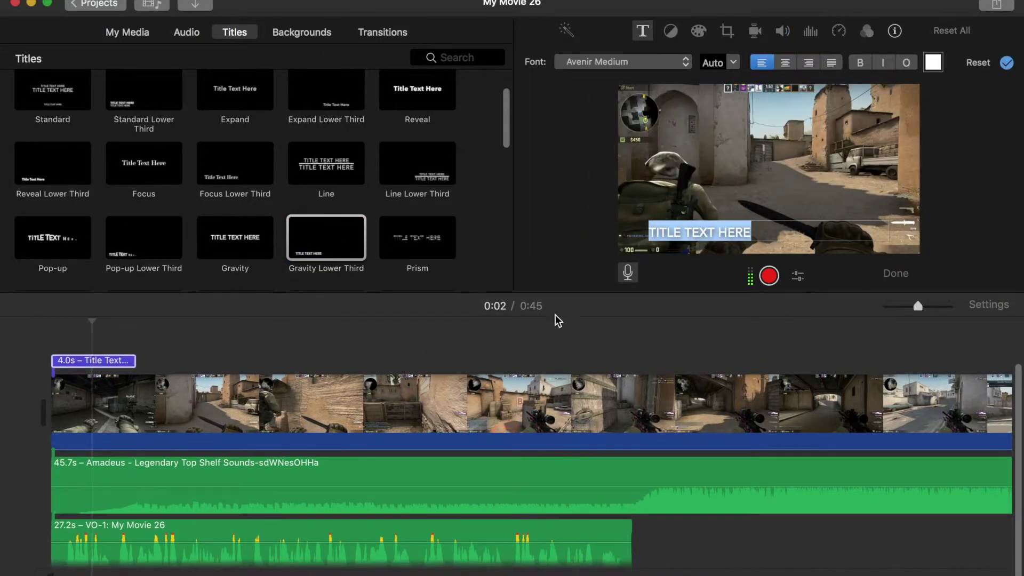
triple_click(709, 224)
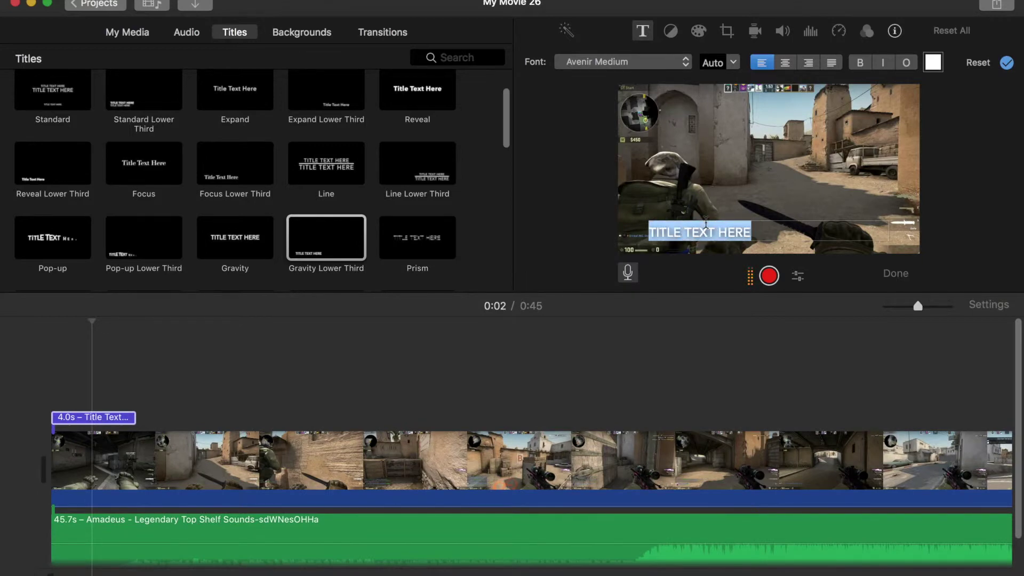
type("LEAVE A LIKE")
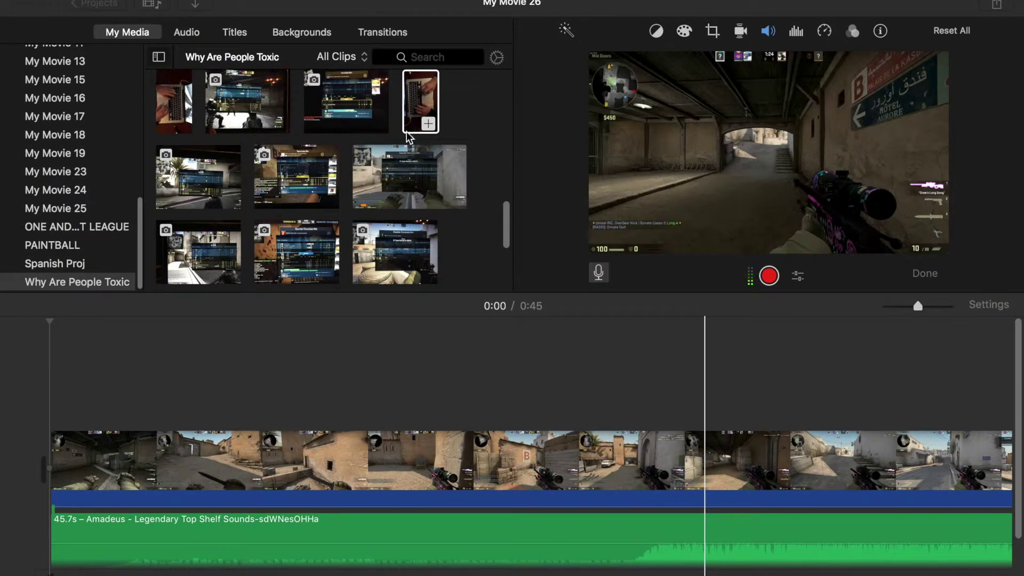
Overlay the vertical laptop-keyboard clip above the start of the gameplay clip and trim off its opening seconds.
scroll(464, 106, "up", 3)
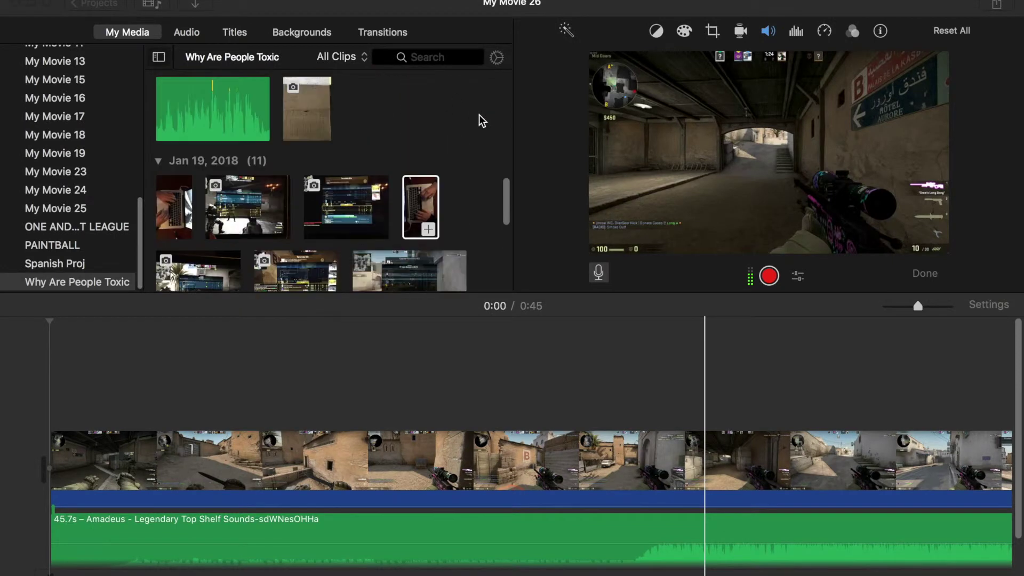
left_click_drag(429, 216, 144, 383)
scroll(160, 379, "down", 2)
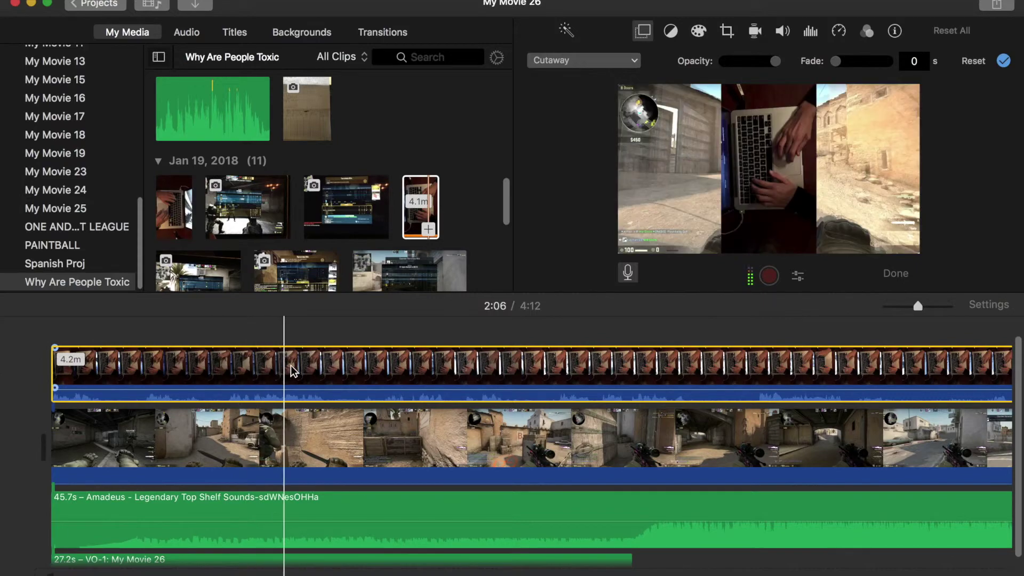
left_click(229, 344)
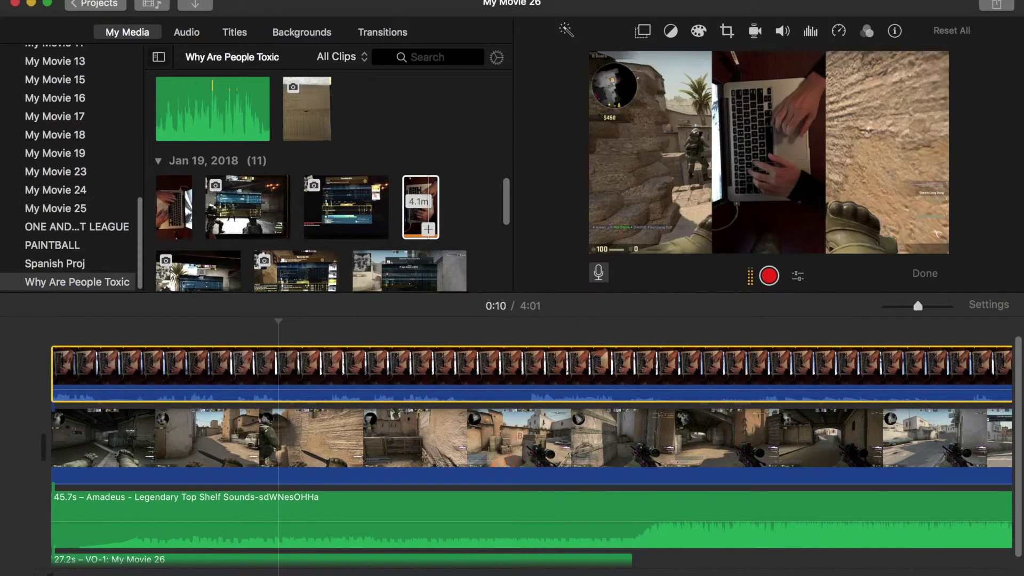
Set the keyboard clip's overlay mode to Picture in Picture, then enlarge and position the inset over the gameplay.
left_click(650, 28)
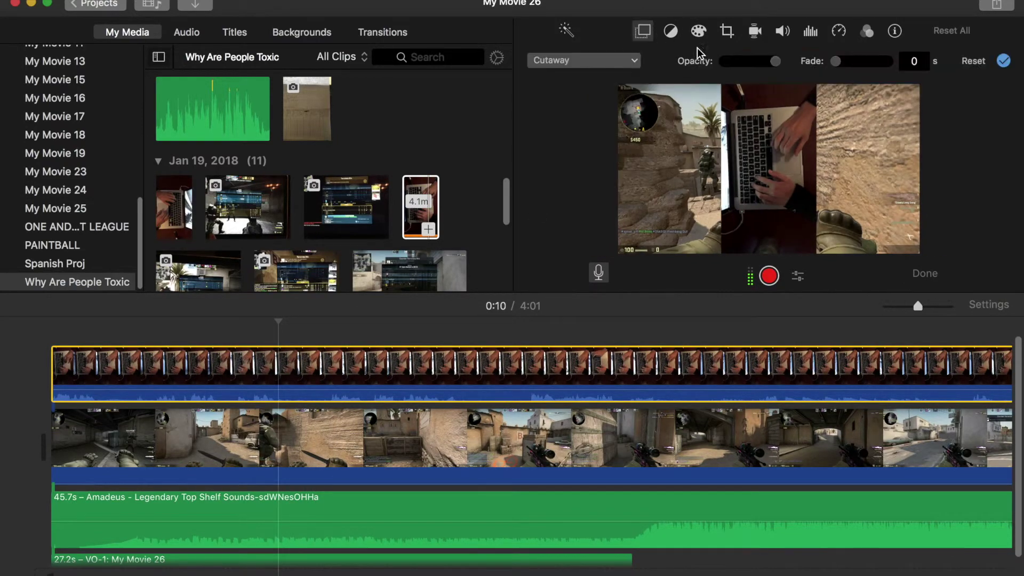
left_click(600, 58)
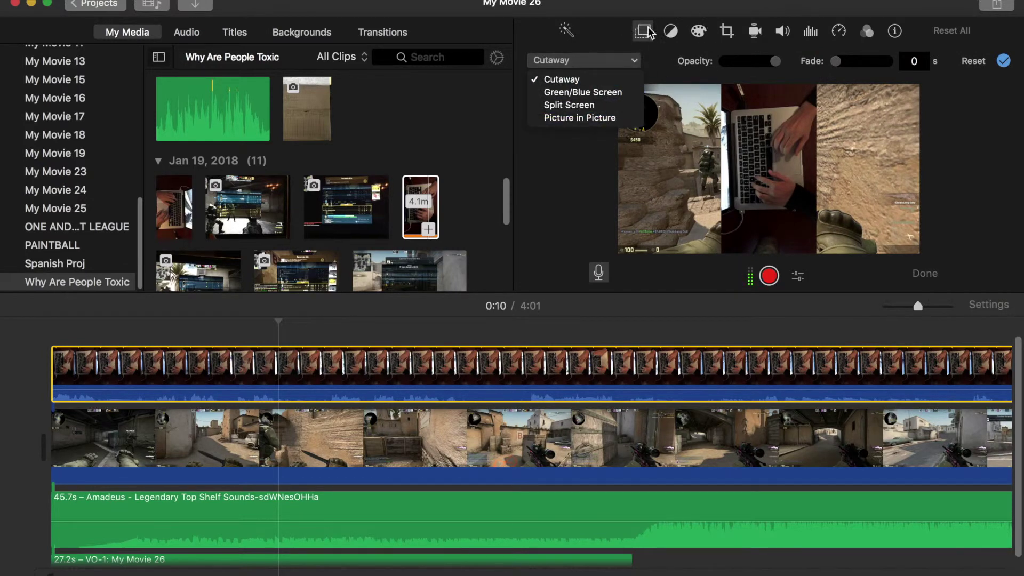
left_click(586, 118)
left_click_drag(851, 131, 700, 145)
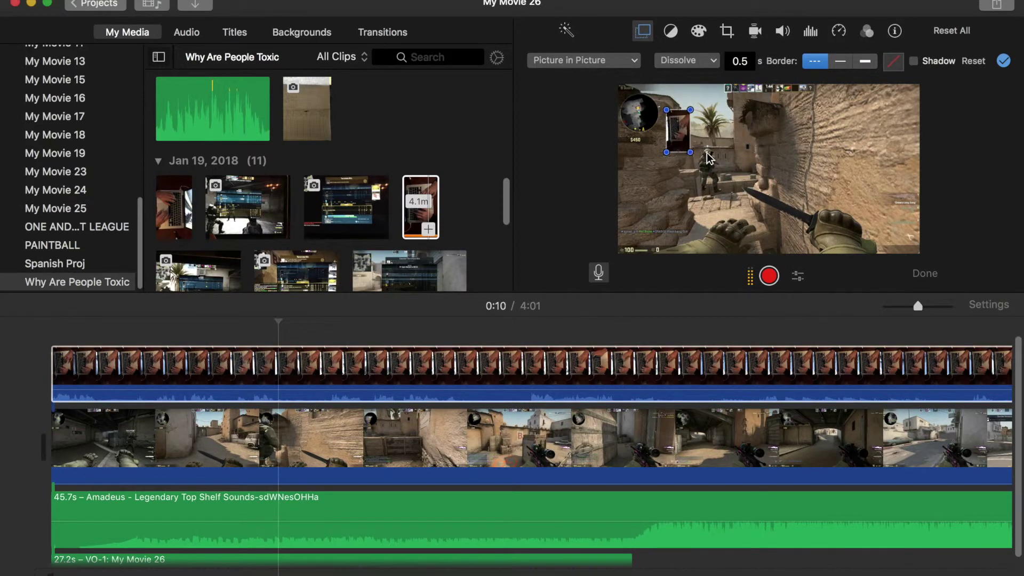
left_click_drag(685, 149, 697, 184)
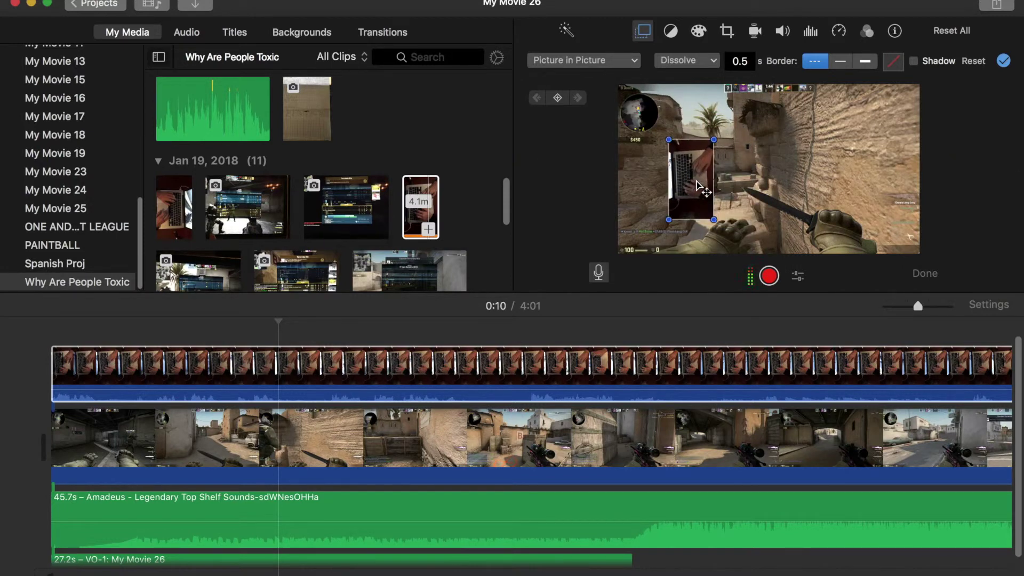
Try Crop to Fill with an enlarged crop area on the keyboard clip, and return its style to Fit.
left_click(726, 32)
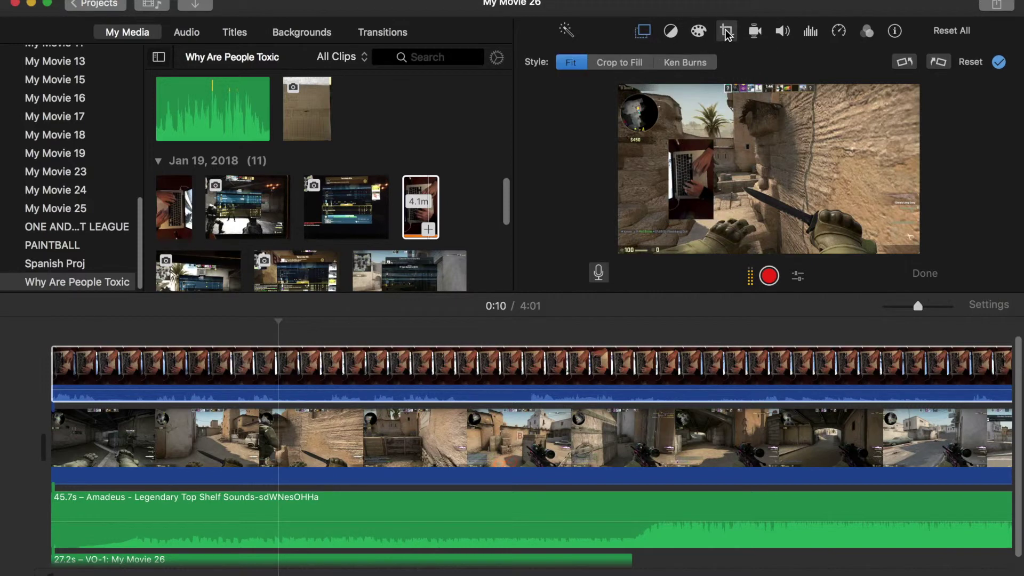
left_click(616, 63)
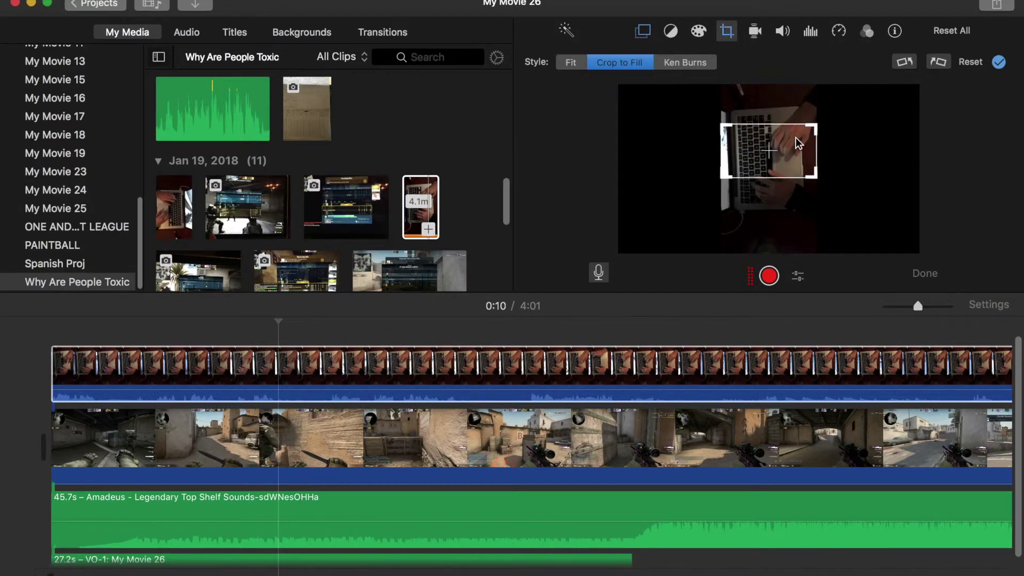
left_click_drag(810, 128, 849, 63)
left_click_drag(732, 159, 690, 214)
left_click(575, 65)
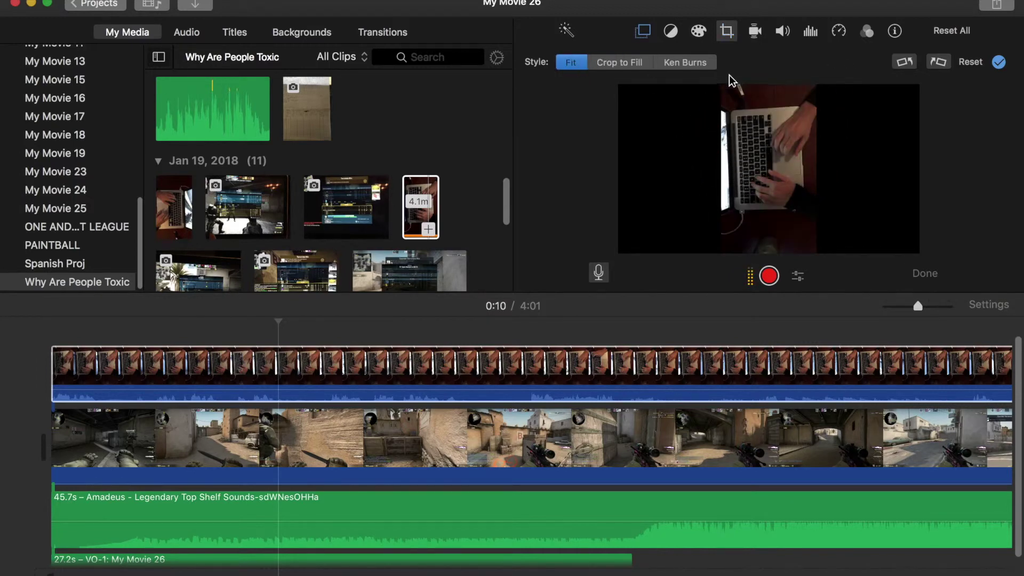
Rotate the keyboard clip 90 degrees clockwise and move its picture-in-picture inset to the upper right of the gameplay frame.
left_click(939, 61)
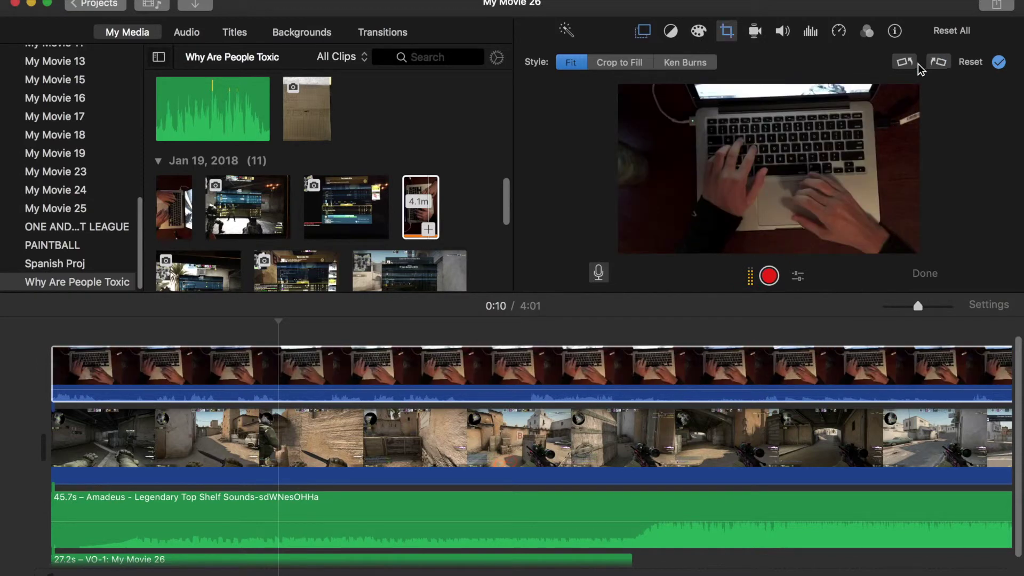
left_click(644, 31)
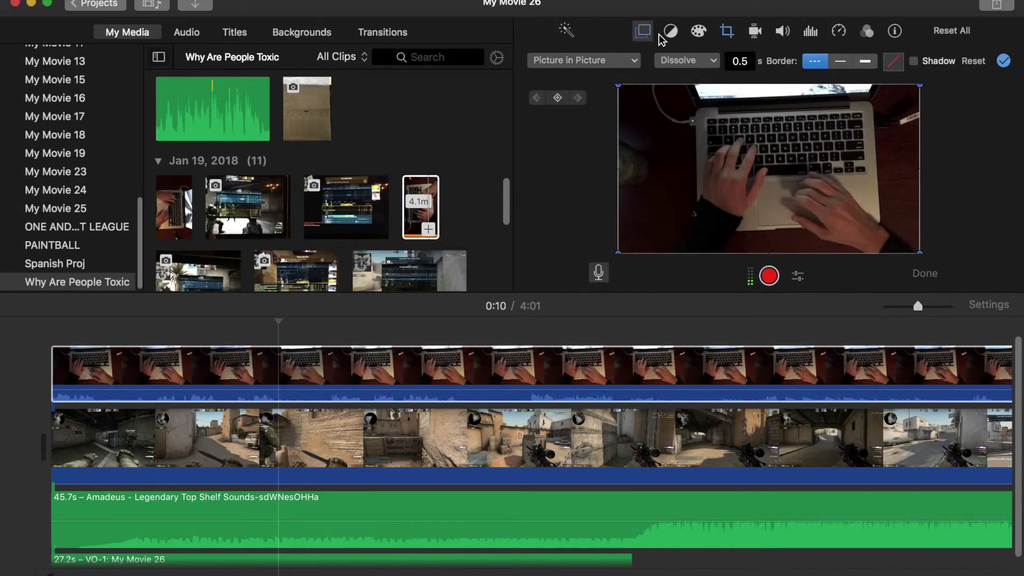
left_click_drag(672, 160, 836, 112)
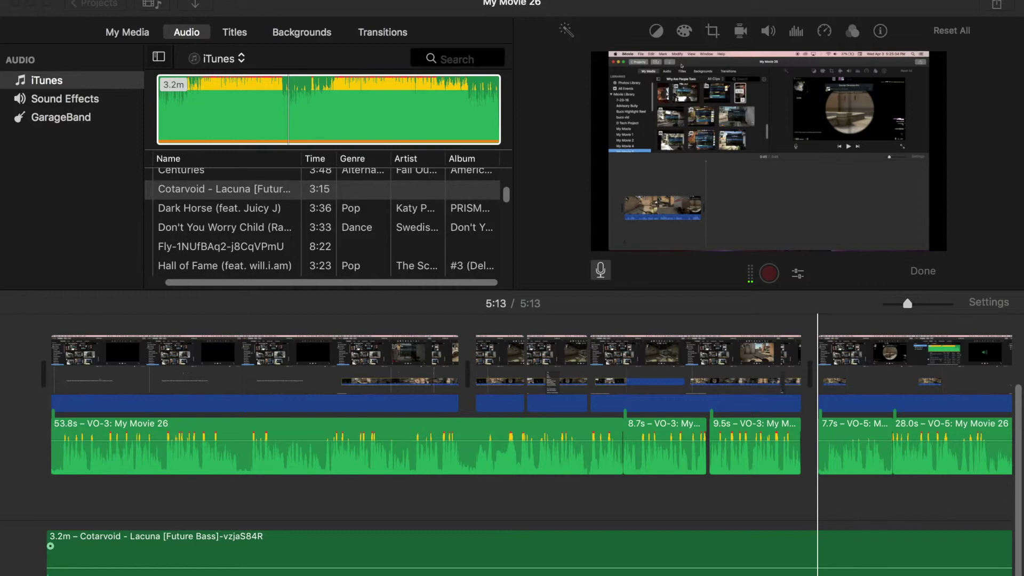
scroll(512, 443, "right", 3)
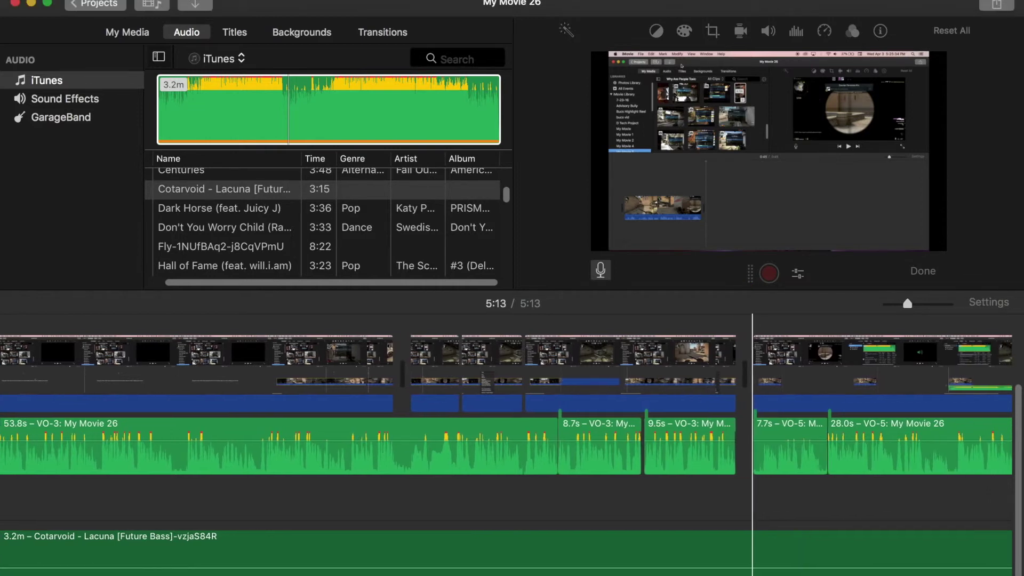